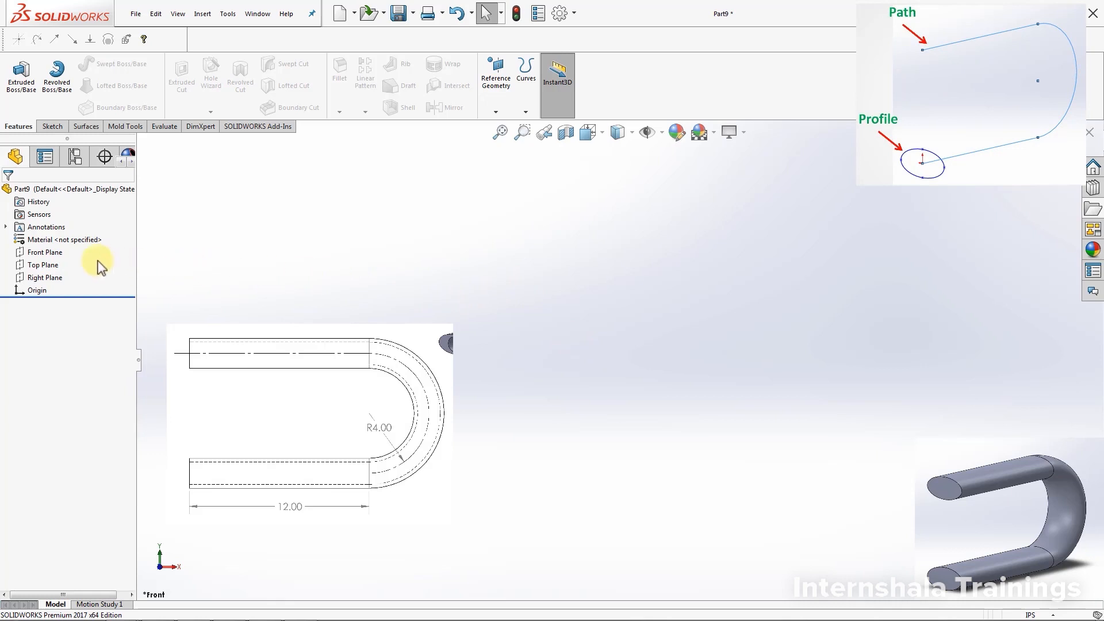
# On the Front Plane, sketch two parallel horizontal lines about 4.71 in long, the lower starting at the origin and the upper directly above it.
pyautogui.click(45, 251)
pyautogui.click(74, 230)
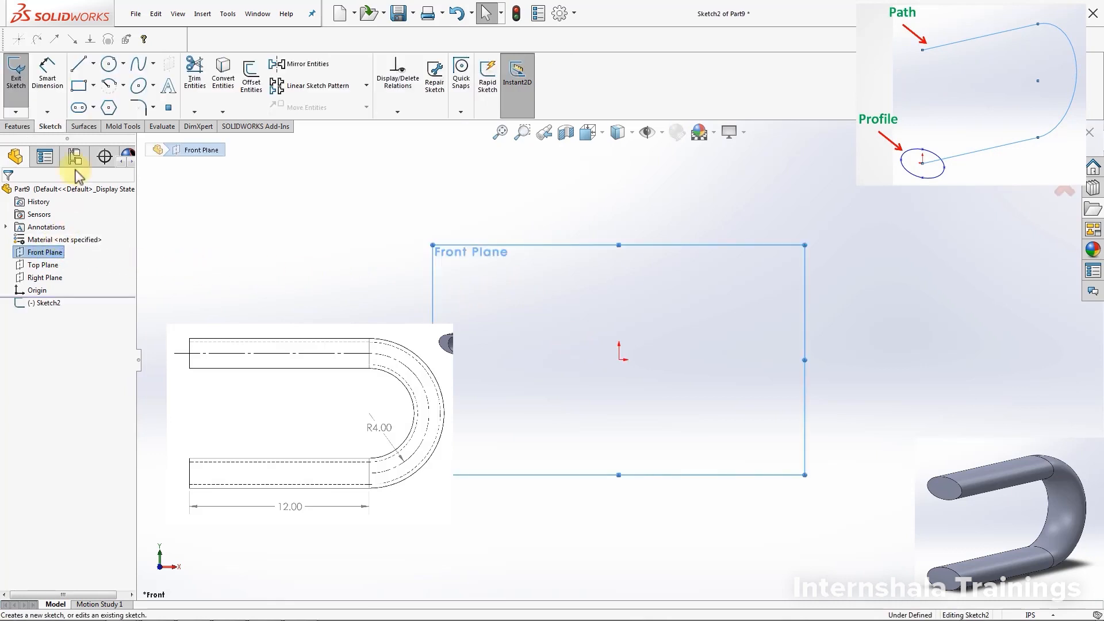
pyautogui.click(78, 64)
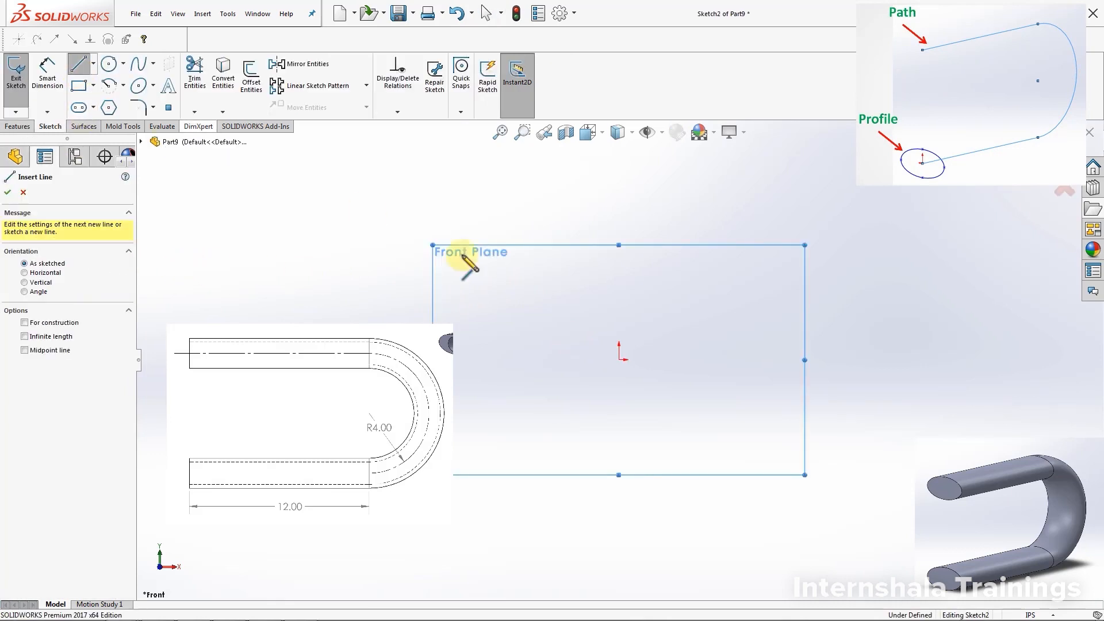
pyautogui.click(619, 361)
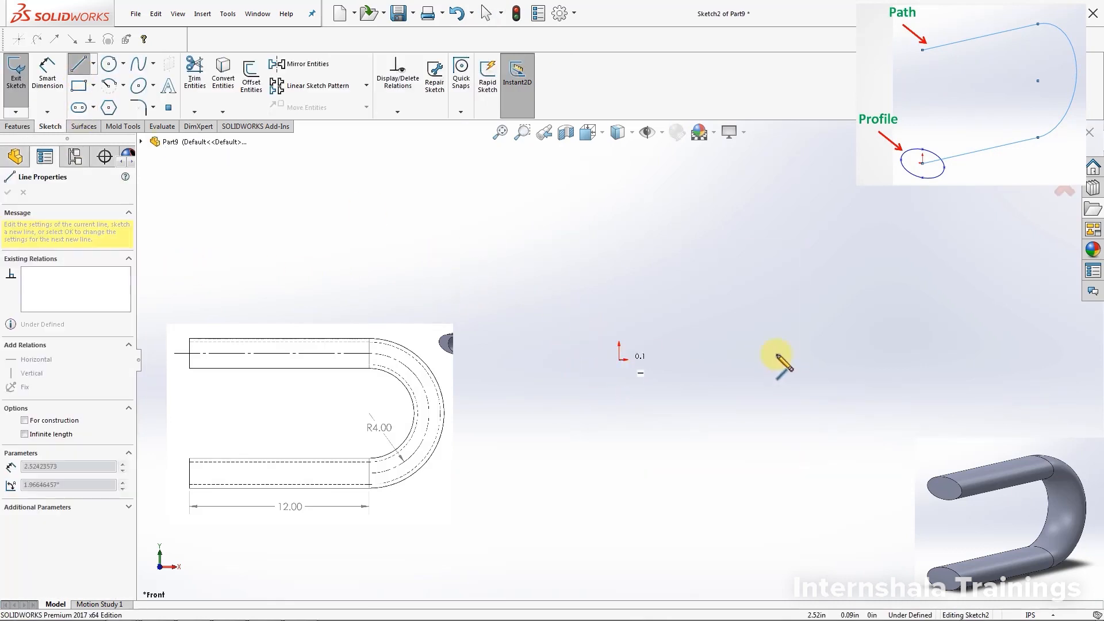
pyautogui.doubleClick(869, 360)
pyautogui.click(619, 199)
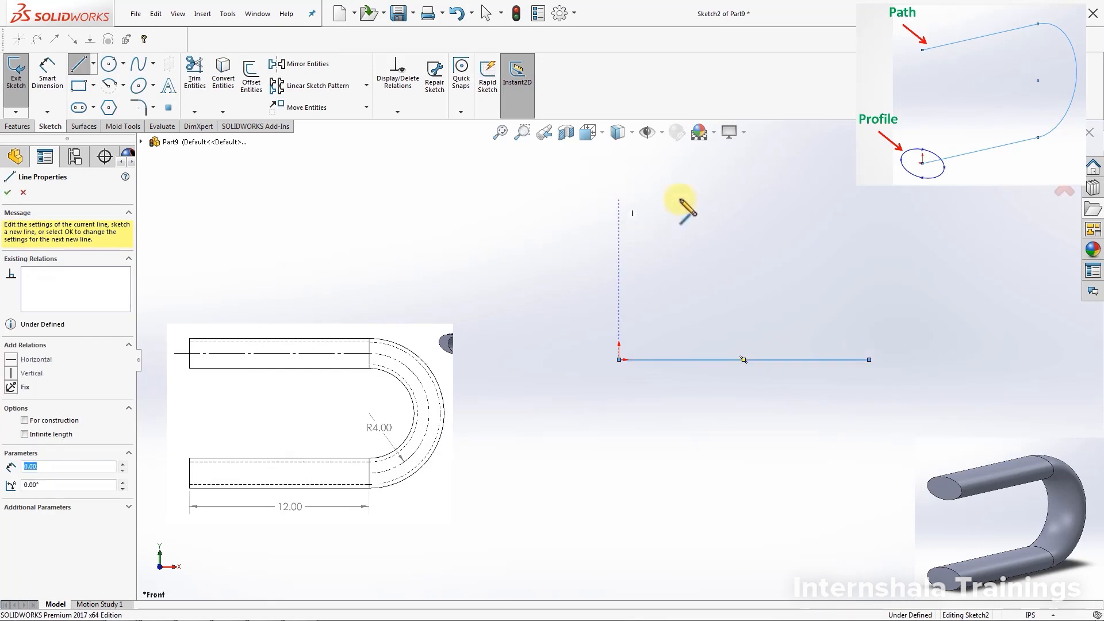
pyautogui.doubleClick(869, 199)
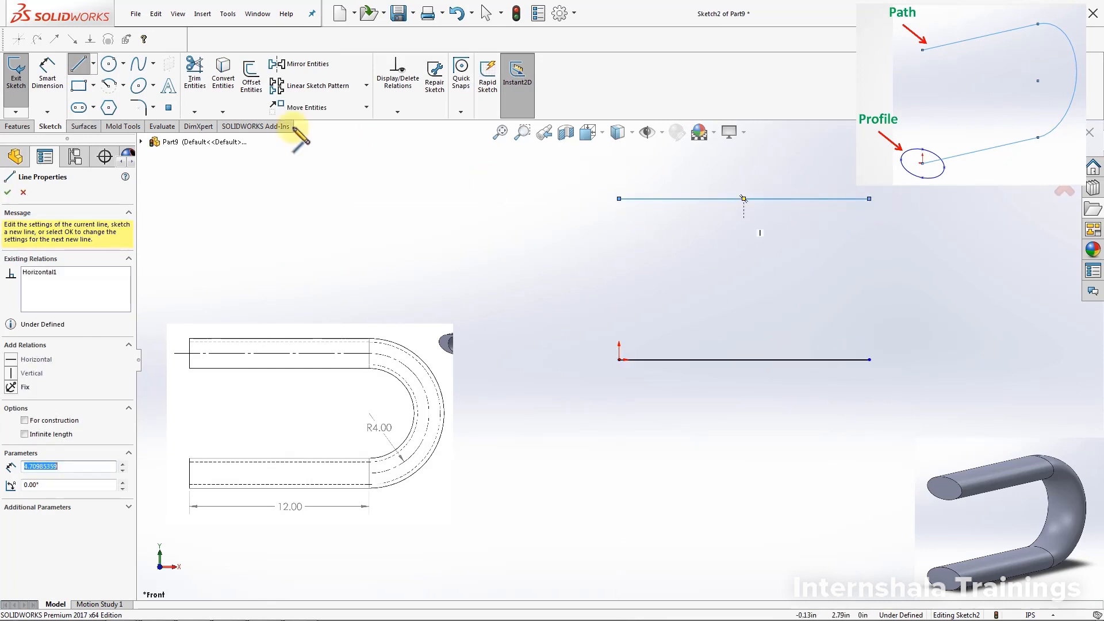
# Sketch a centerpoint arc of about 0.99 in radius between the open ends of the two lines, bulging away from them.
pyautogui.click(93, 85)
pyautogui.click(123, 85)
pyautogui.click(141, 99)
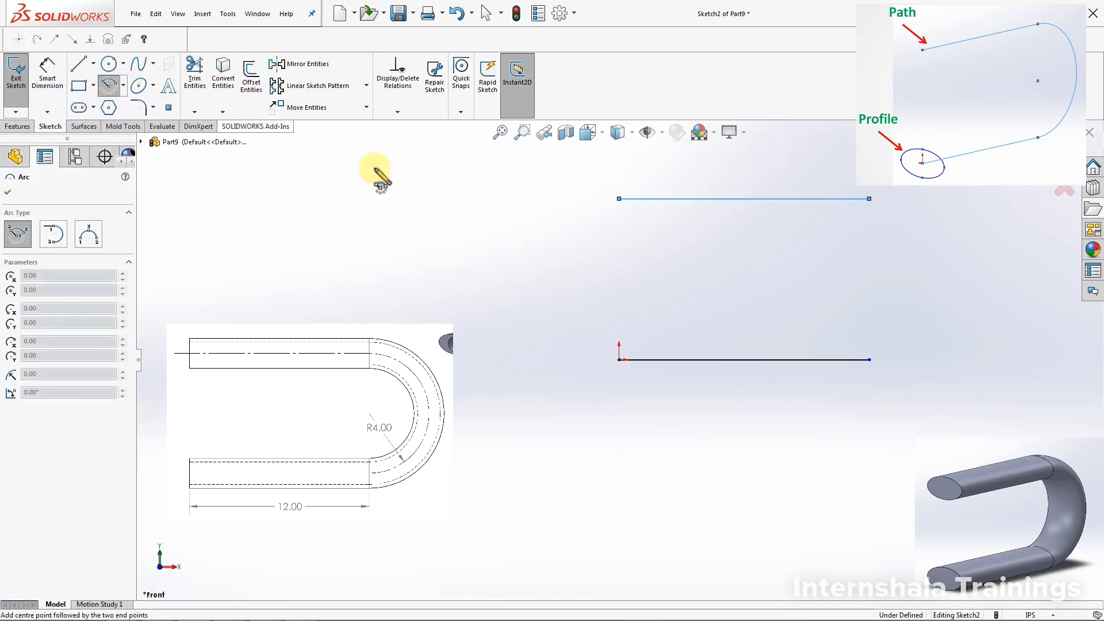
pyautogui.click(868, 269)
pyautogui.click(880, 219)
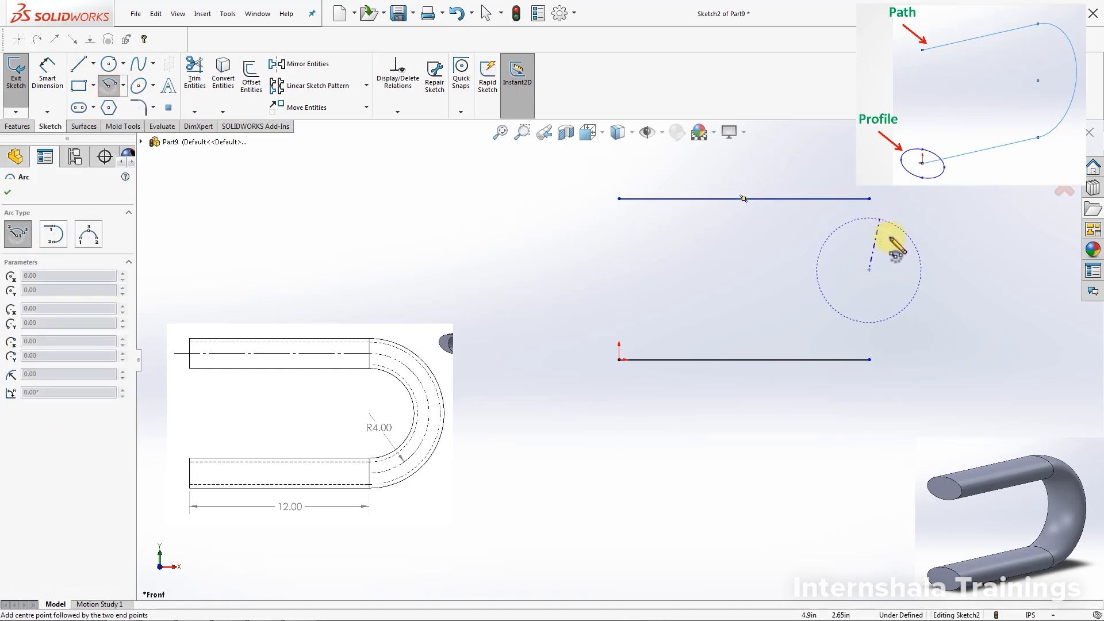
pyautogui.click(893, 400)
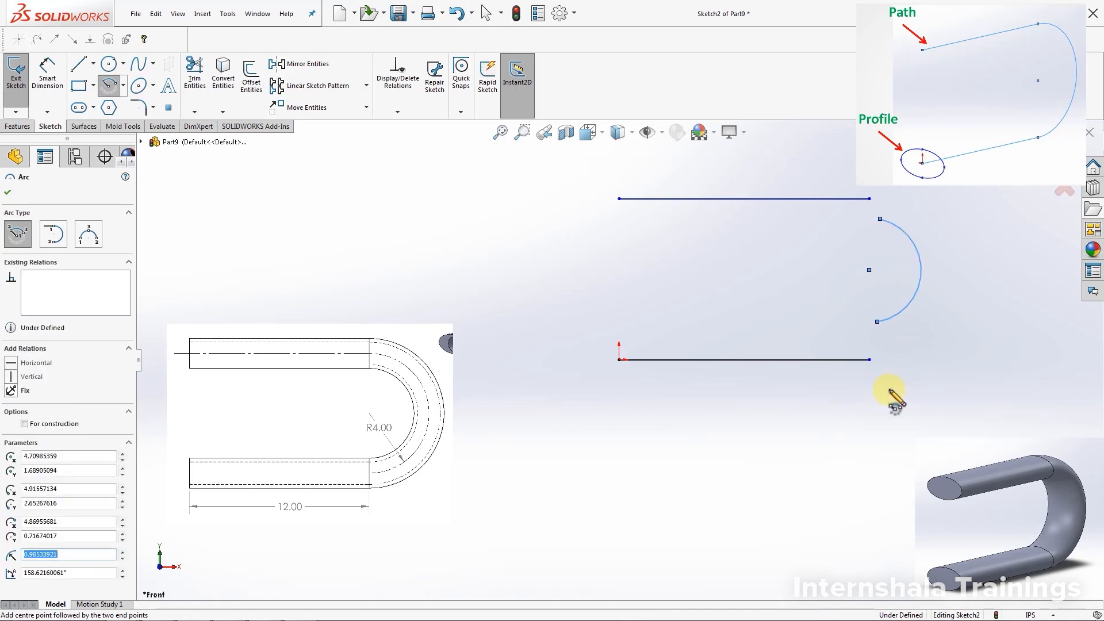
pyautogui.press('Escape')
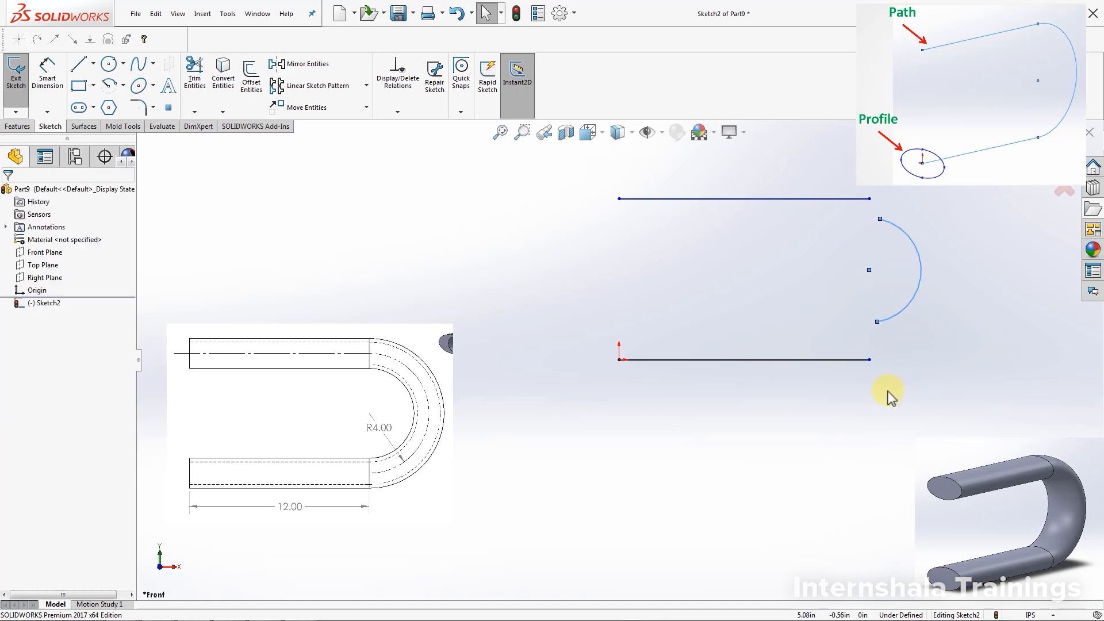
# Add a tangent relation between the arc and the upper line.
pyautogui.click(880, 219)
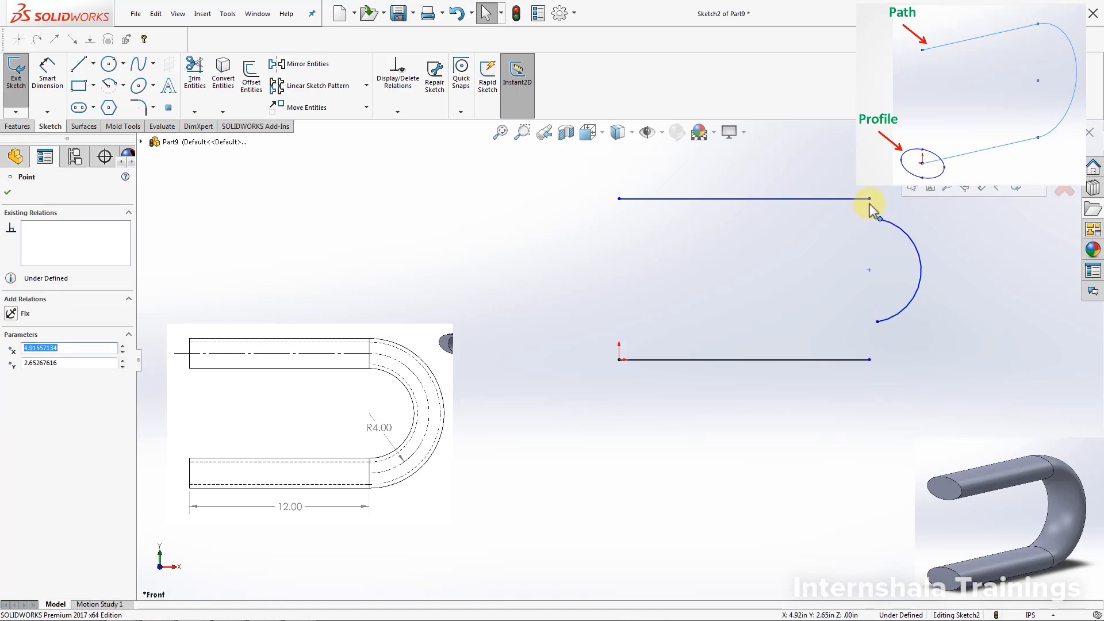
pyautogui.click(906, 229)
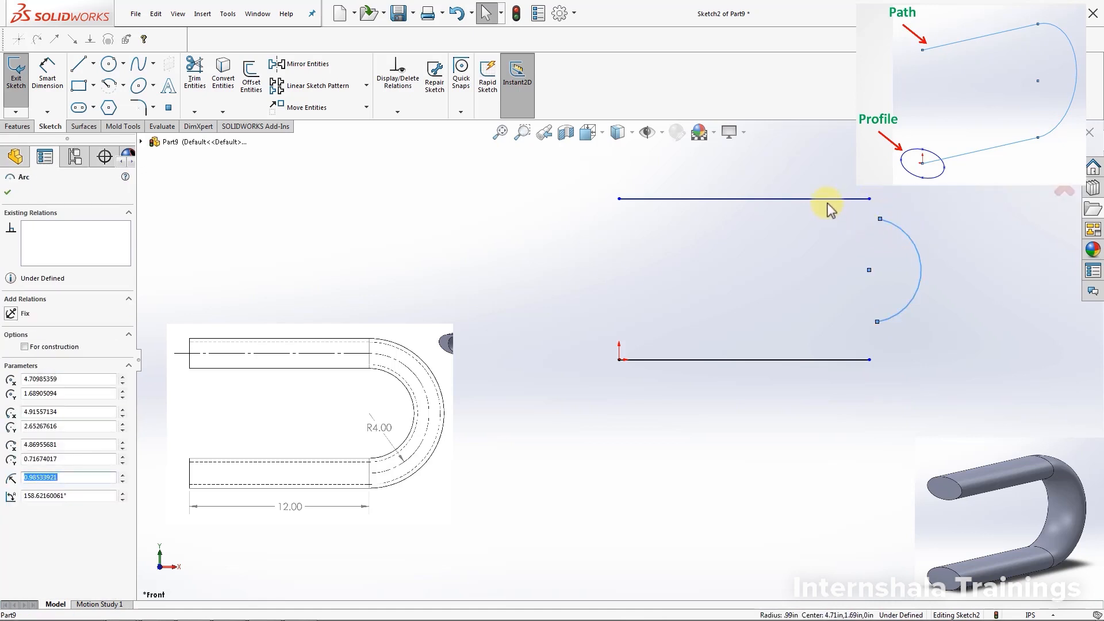
pyautogui.keyDown('ctrl'); pyautogui.click(831, 200); pyautogui.keyUp('ctrl')
pyautogui.click(12, 381)
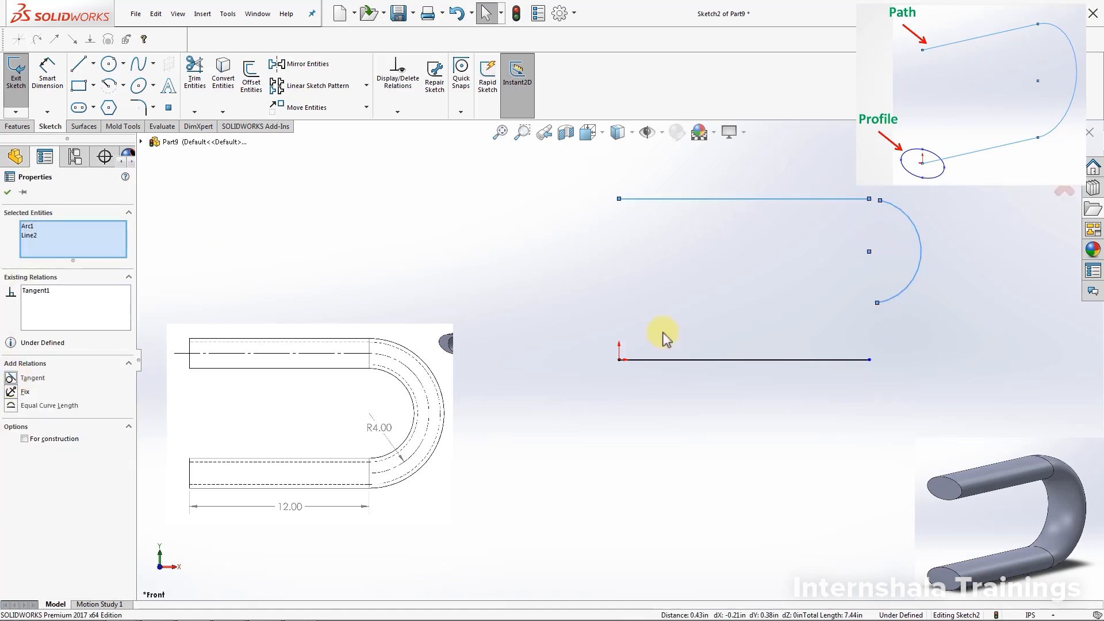
pyautogui.click(957, 292)
# Add a tangent relation between the arc and the lower line.
pyautogui.click(921, 267)
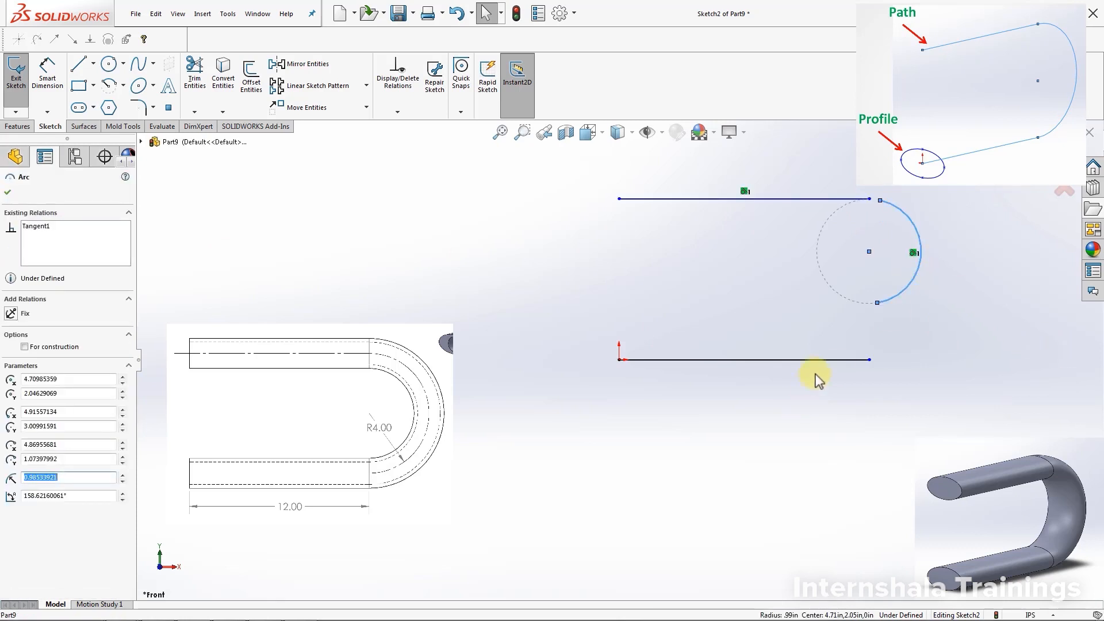
pyautogui.keyDown('ctrl'); pyautogui.click(819, 360); pyautogui.keyUp('ctrl')
pyautogui.click(17, 382)
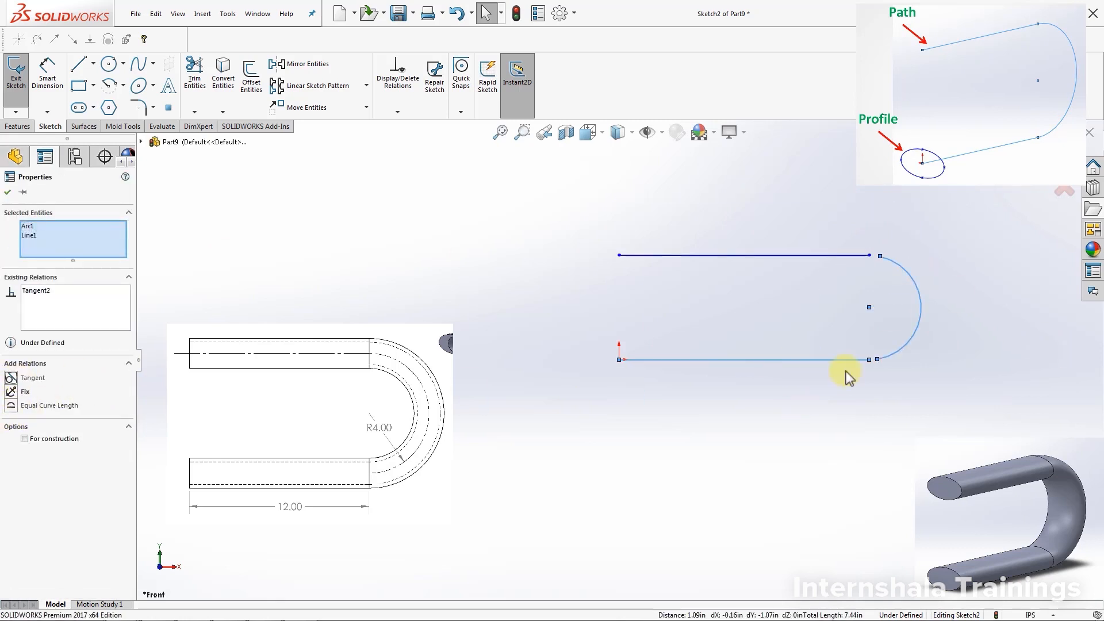
pyautogui.click(1038, 380)
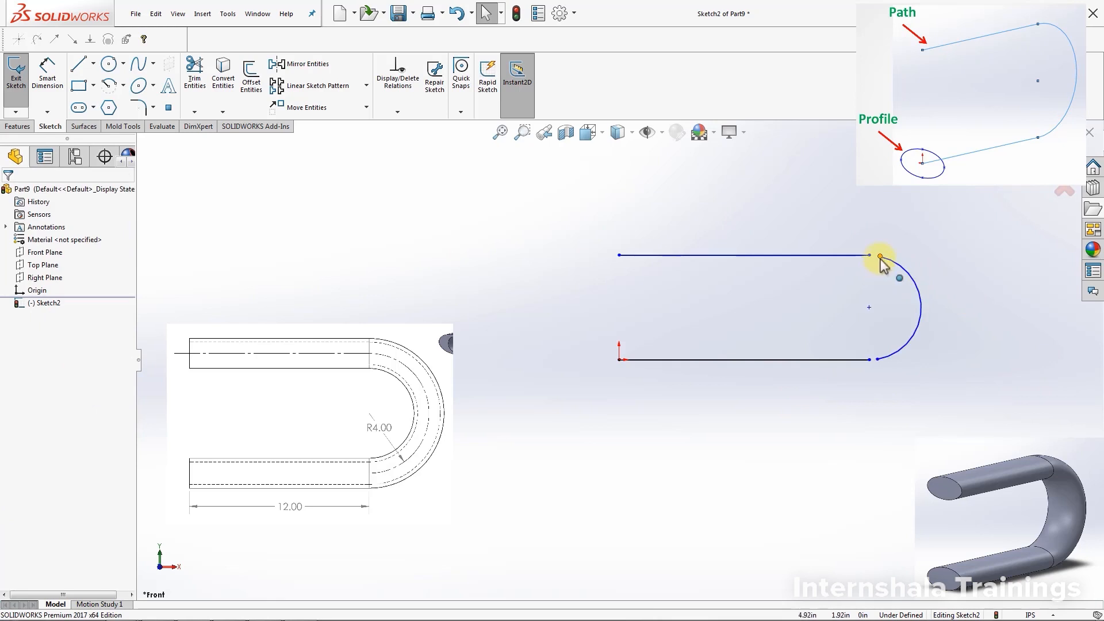
# Merge the arc's lower endpoint with the adjacent end of the lower line.
pyautogui.click(869, 360)
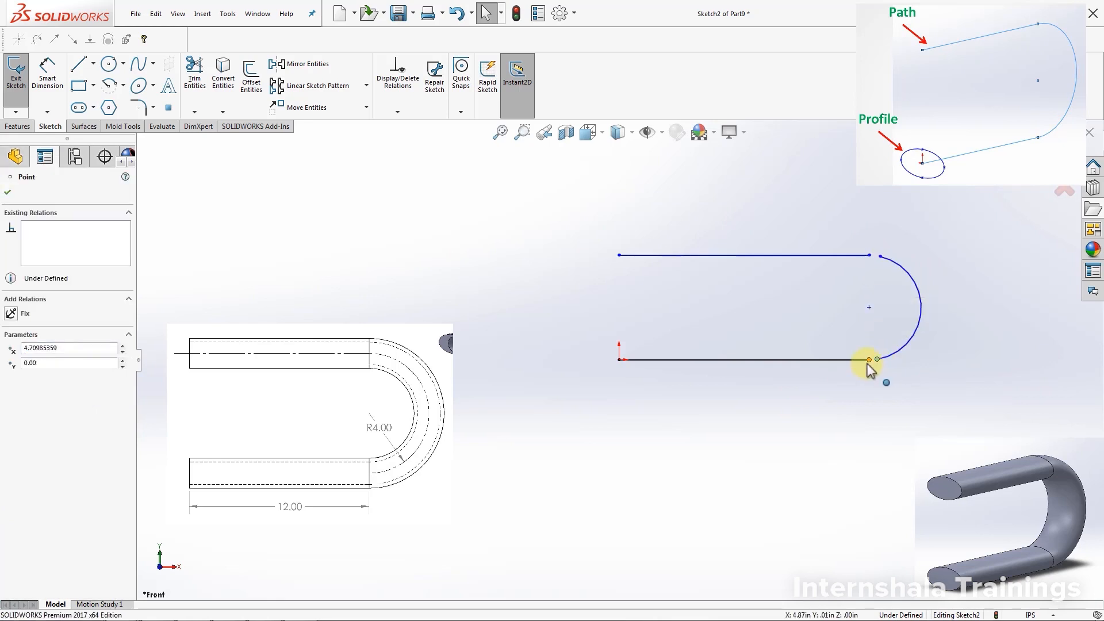
pyautogui.keyDown('ctrl'); pyautogui.click(878, 359); pyautogui.keyUp('ctrl')
pyautogui.click(15, 418)
pyautogui.click(949, 291)
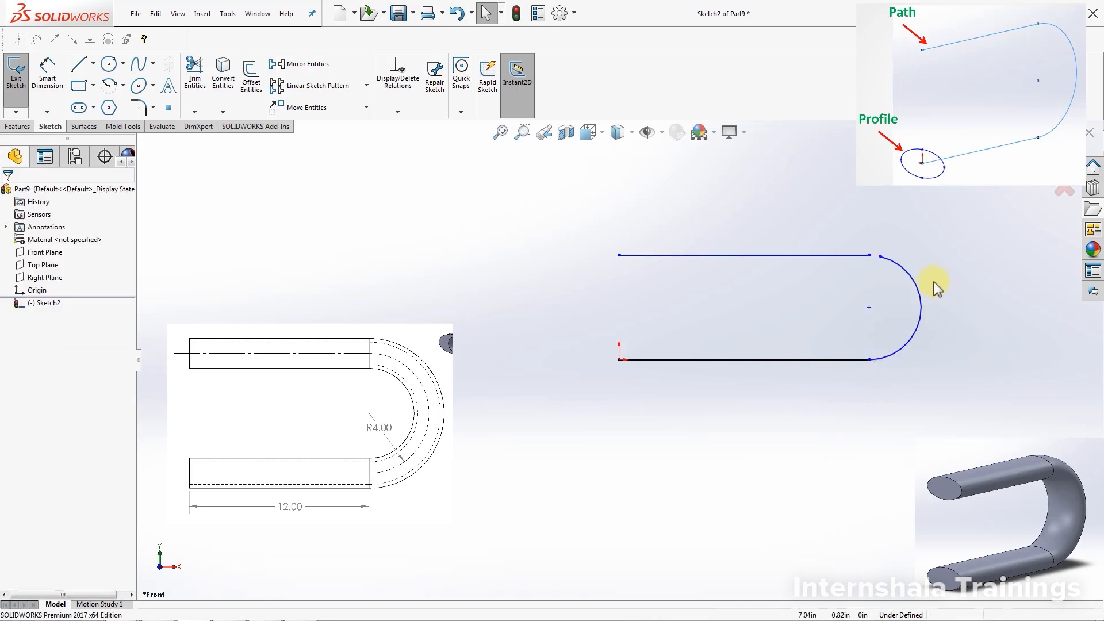
# Merge the arc's upper endpoint with the adjacent end of the upper line.
pyautogui.click(880, 255)
pyautogui.keyDown('ctrl'); pyautogui.click(869, 255); pyautogui.keyUp('ctrl')
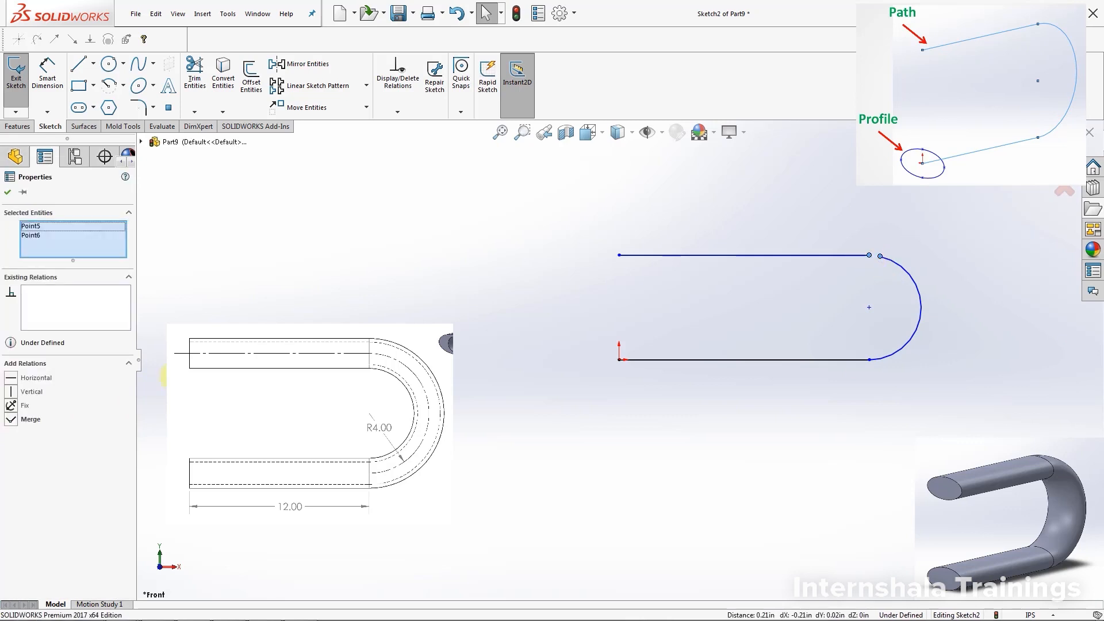
pyautogui.click(13, 420)
pyautogui.click(922, 403)
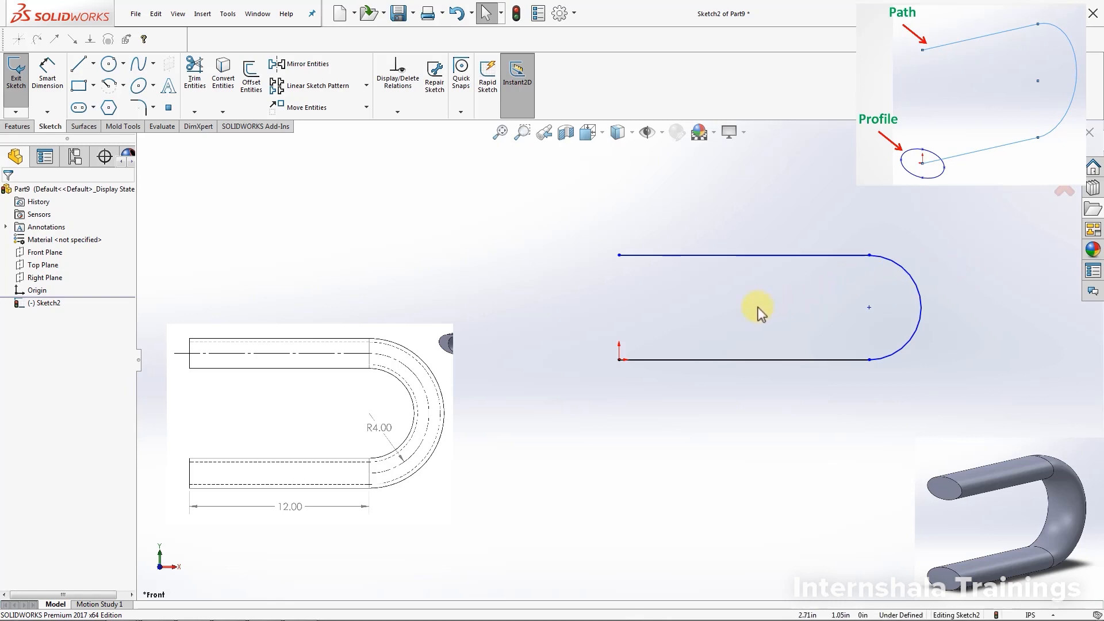
# Dimension the lower line's length as 12 in.
pyautogui.click(46, 87)
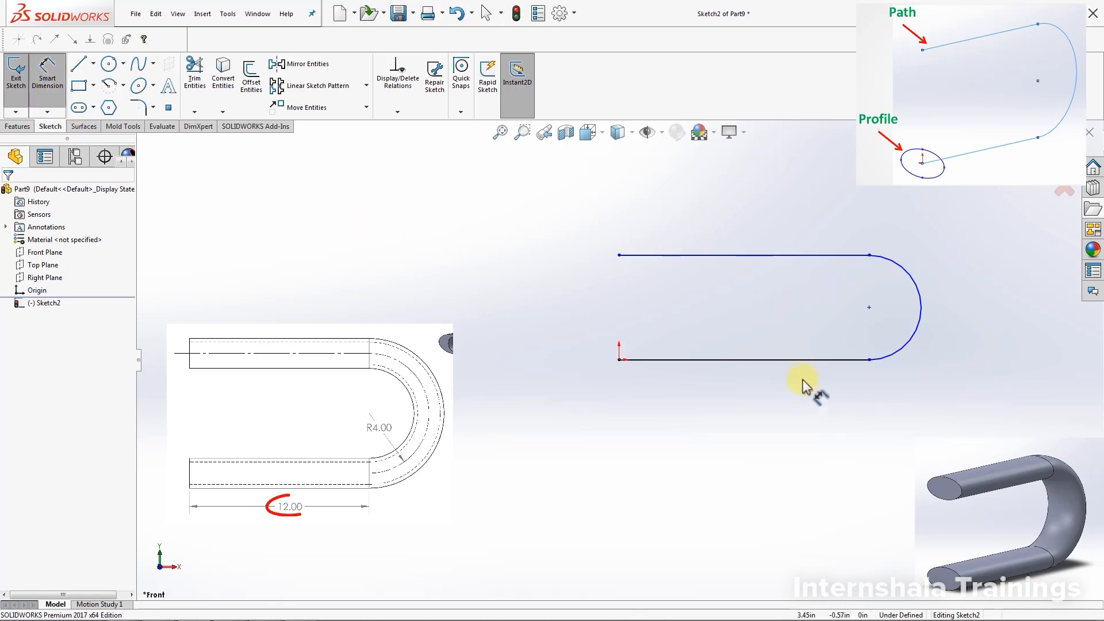
pyautogui.click(806, 363)
pyautogui.click(793, 446)
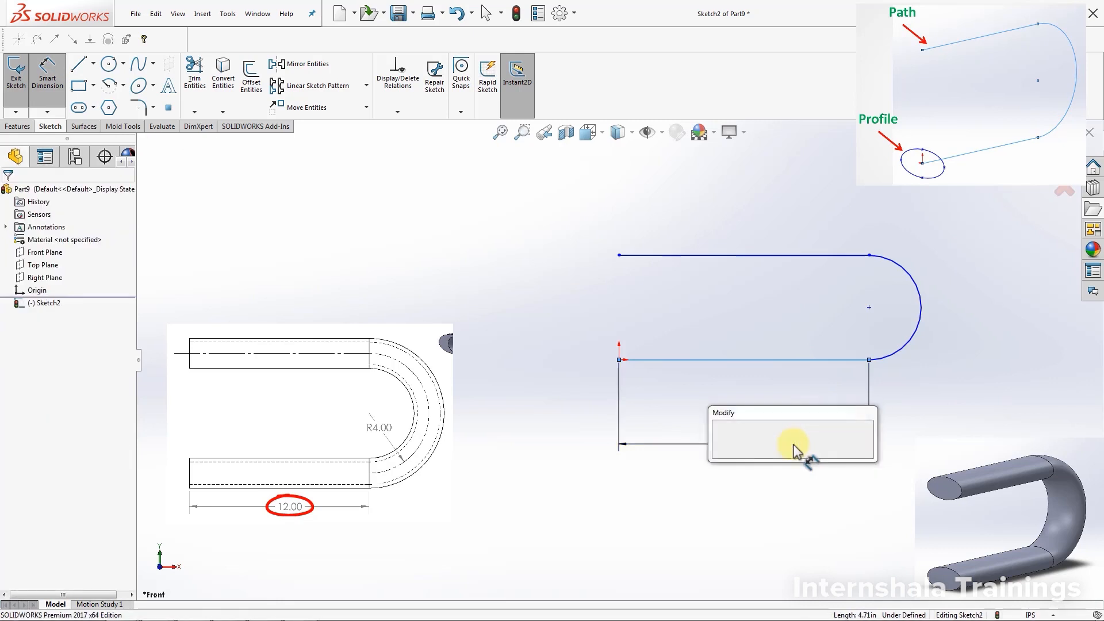
pyautogui.write('12')
pyautogui.press('Return')
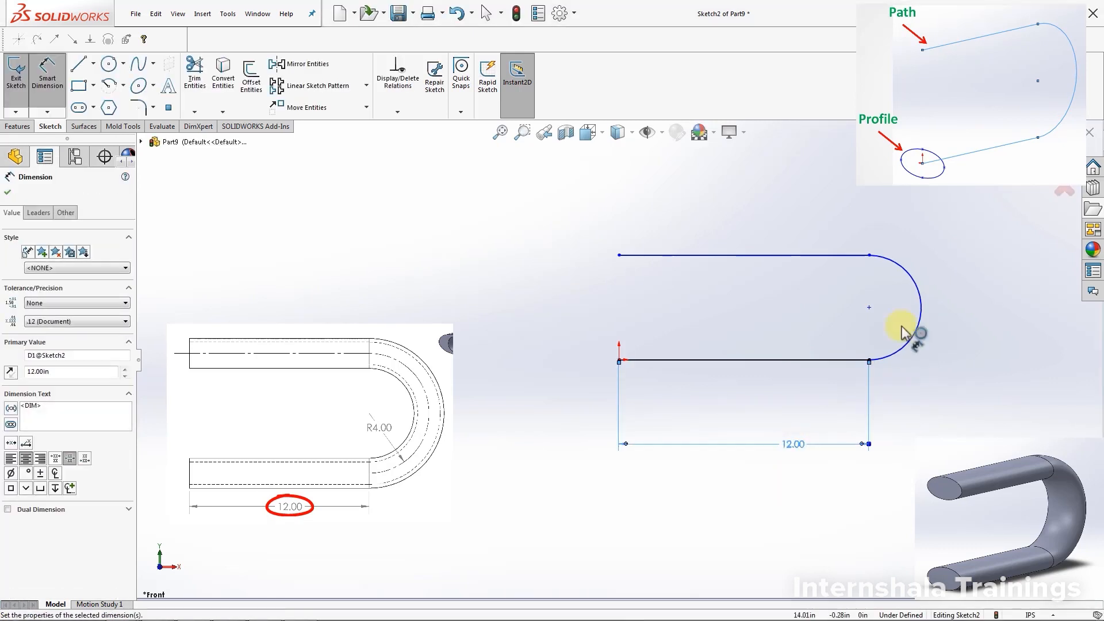
# Dimension the arc's radius as 4 in and leave the dimension tool.
pyautogui.click(935, 311)
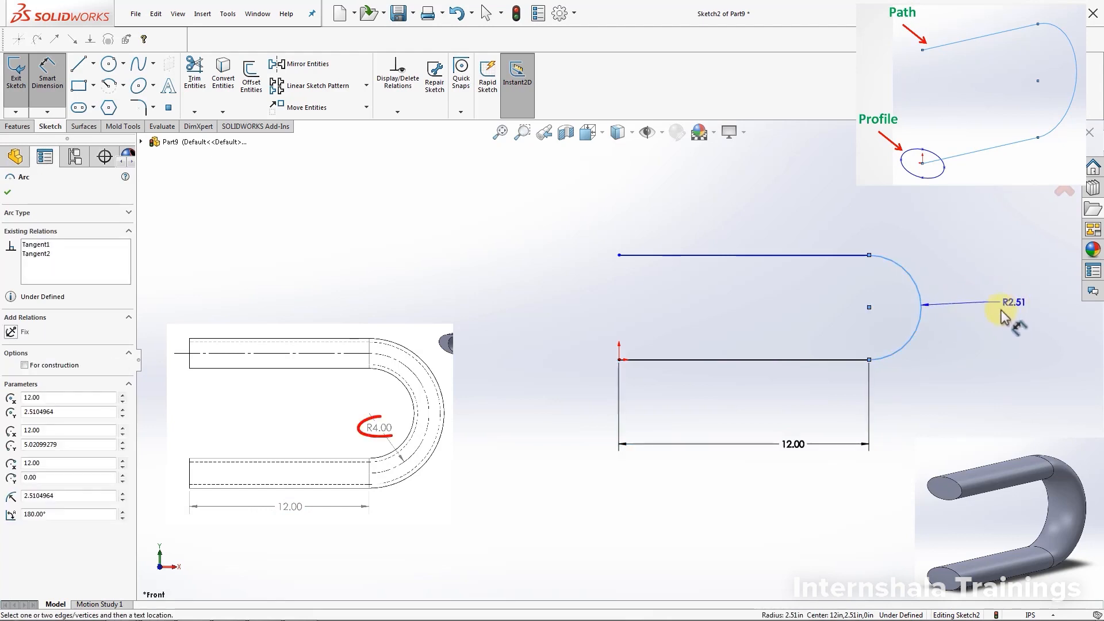
pyautogui.click(1014, 325)
pyautogui.write('4')
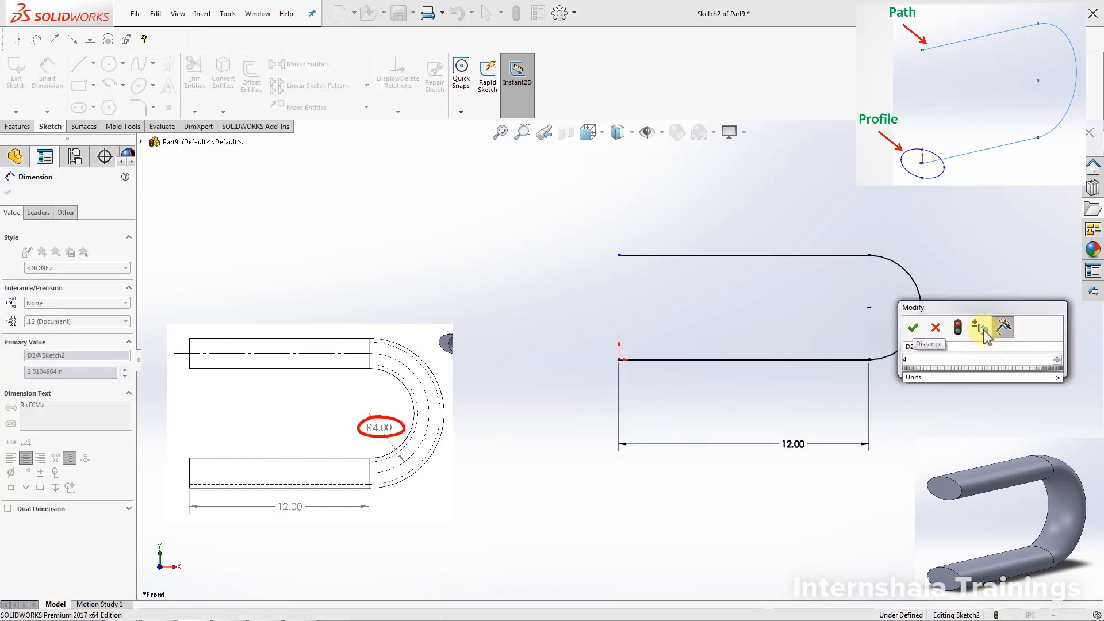
pyautogui.press('Return')
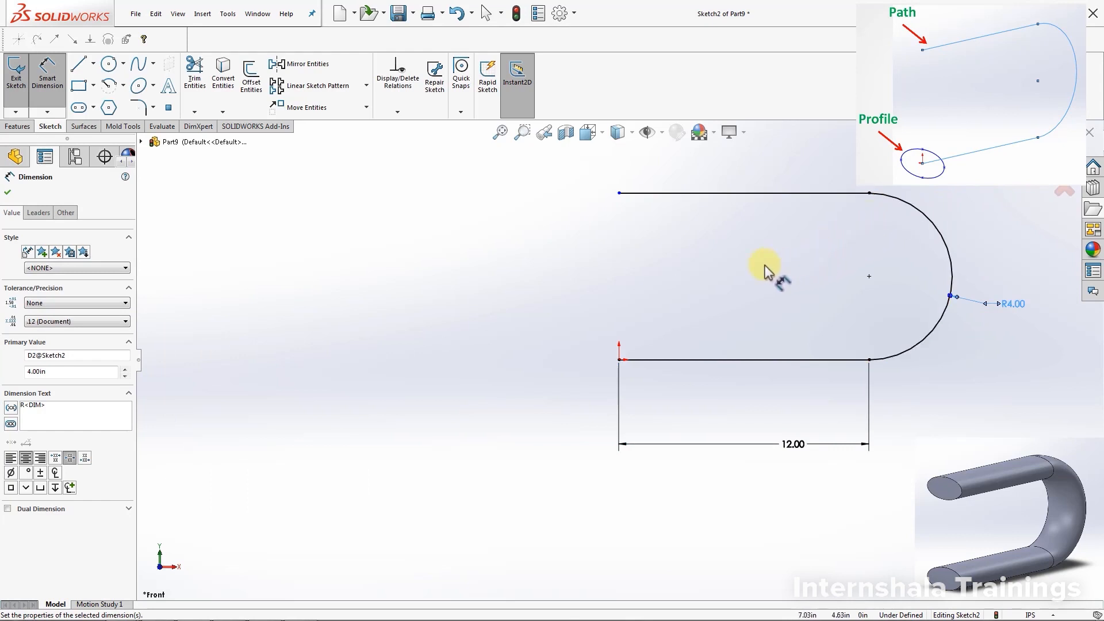
pyautogui.click(47, 81)
pyautogui.click(754, 374)
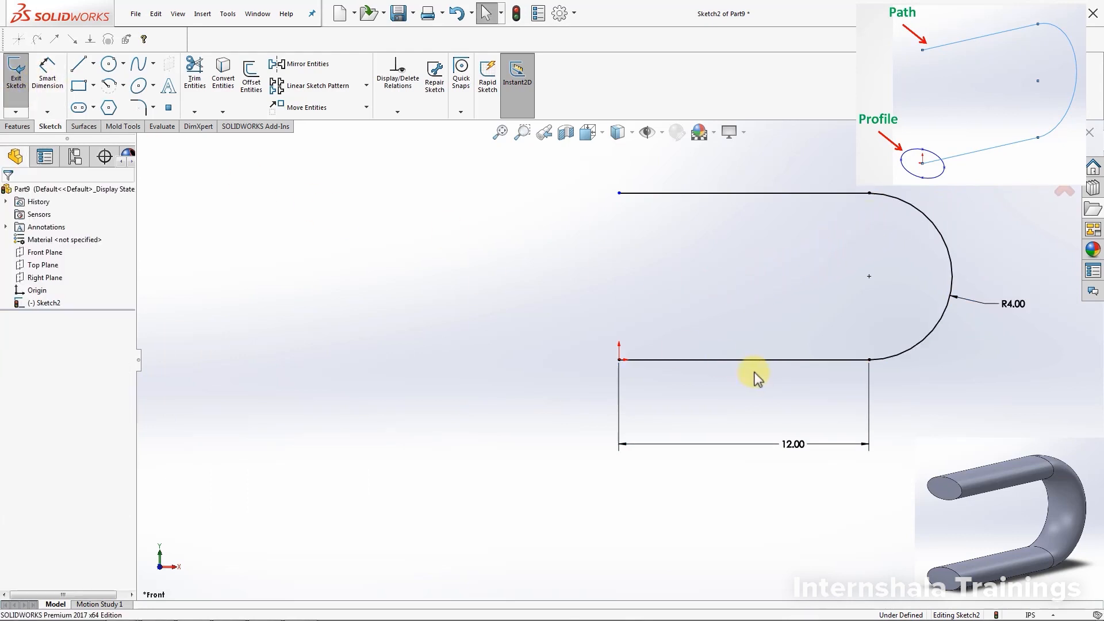
# Add a vertical relation between the upper line's free endpoint and the lower line's start point at the origin.
pyautogui.moveTo(620, 194); pyautogui.dragTo(523, 230)
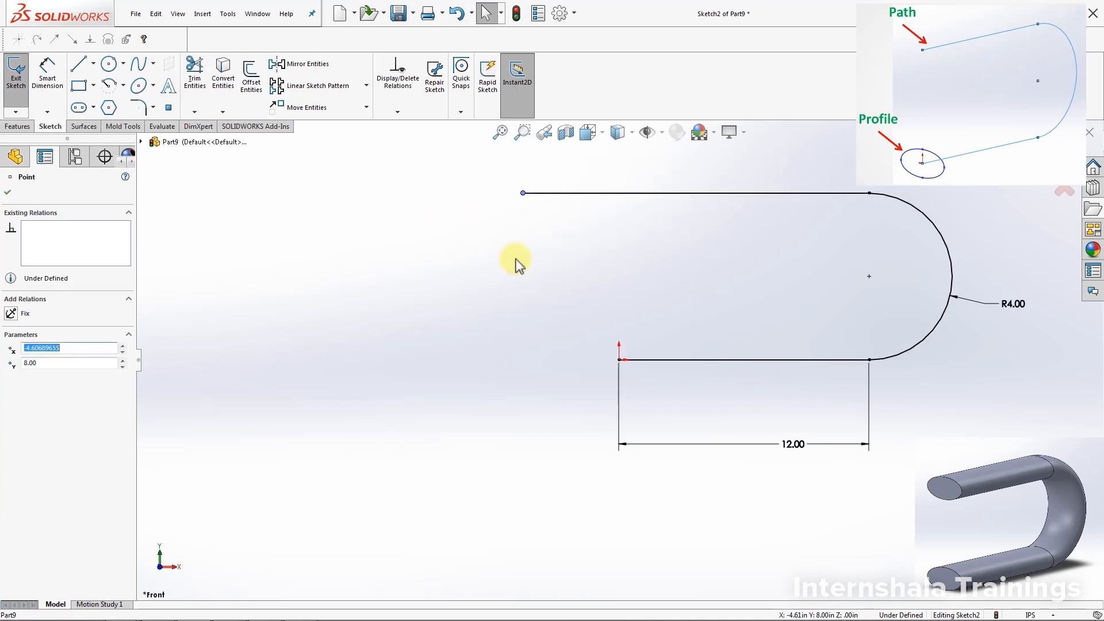
pyautogui.click(533, 266)
pyautogui.click(523, 195)
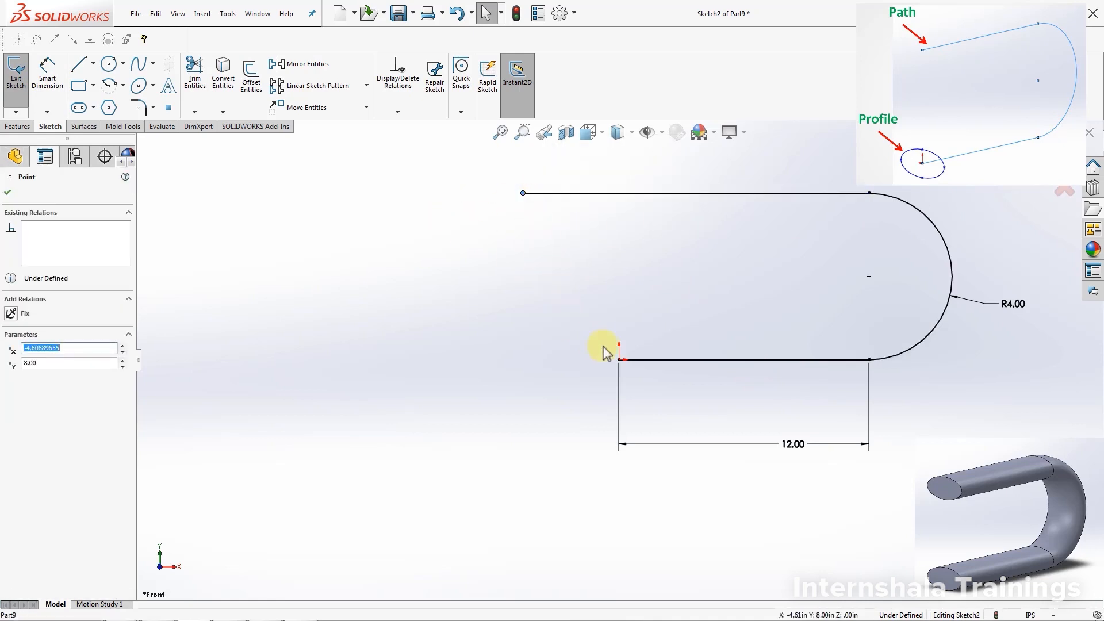
pyautogui.keyDown('ctrl'); pyautogui.click(620, 361); pyautogui.keyUp('ctrl')
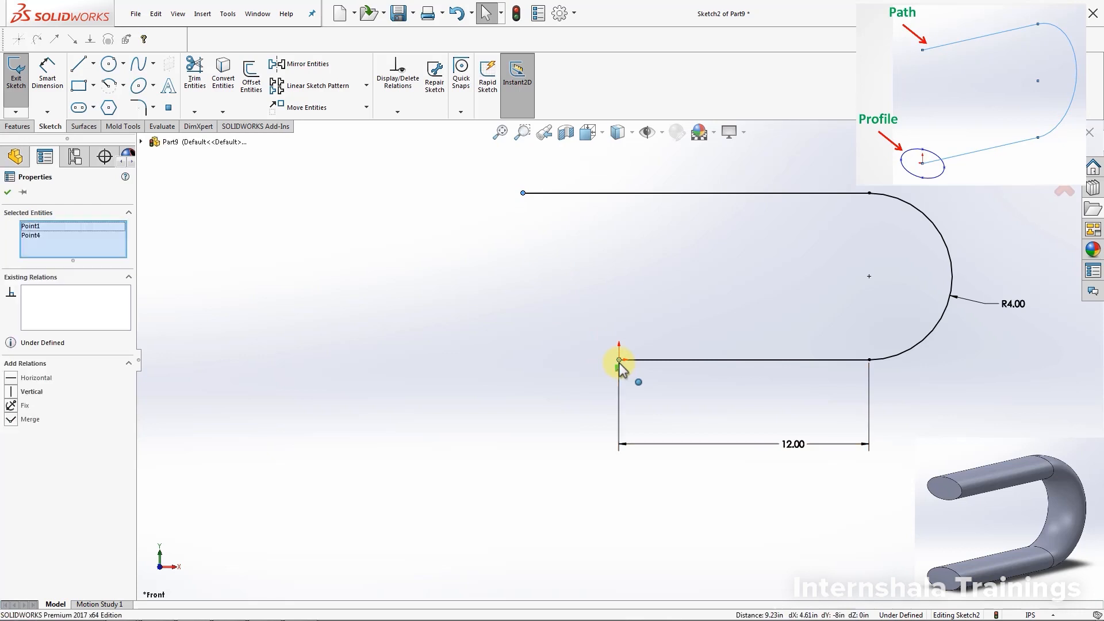
pyautogui.click(13, 392)
pyautogui.click(529, 403)
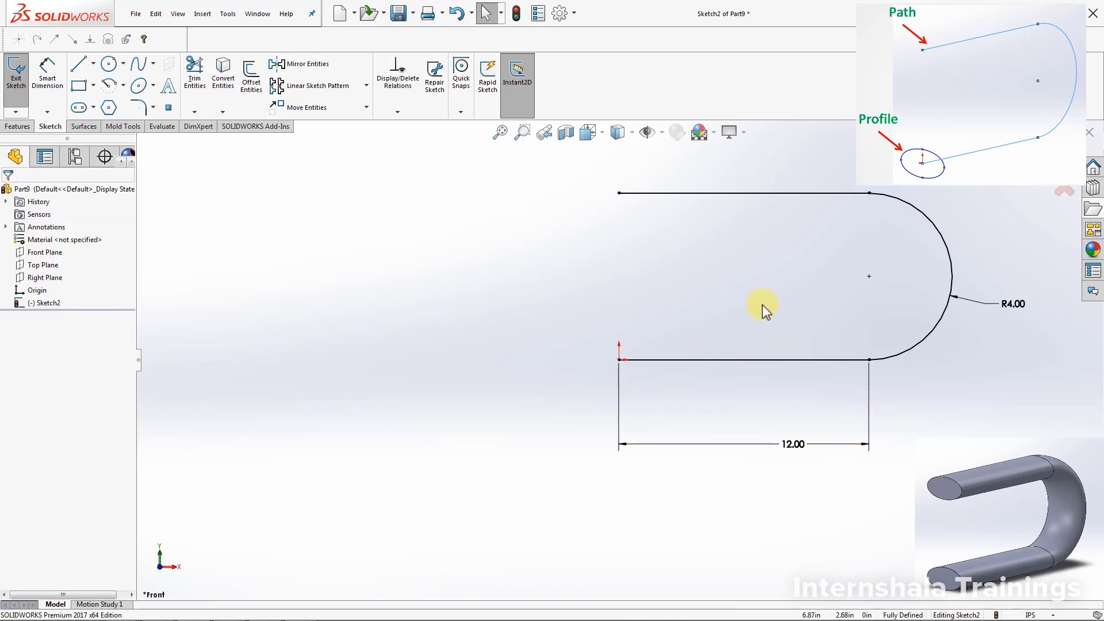
# Exit the U-shaped path sketch.
pyautogui.keyDown('ctrl'); pyautogui.moveTo(841, 261); pyautogui.dragTo(785, 286, button='middle'); pyautogui.keyUp('ctrl')
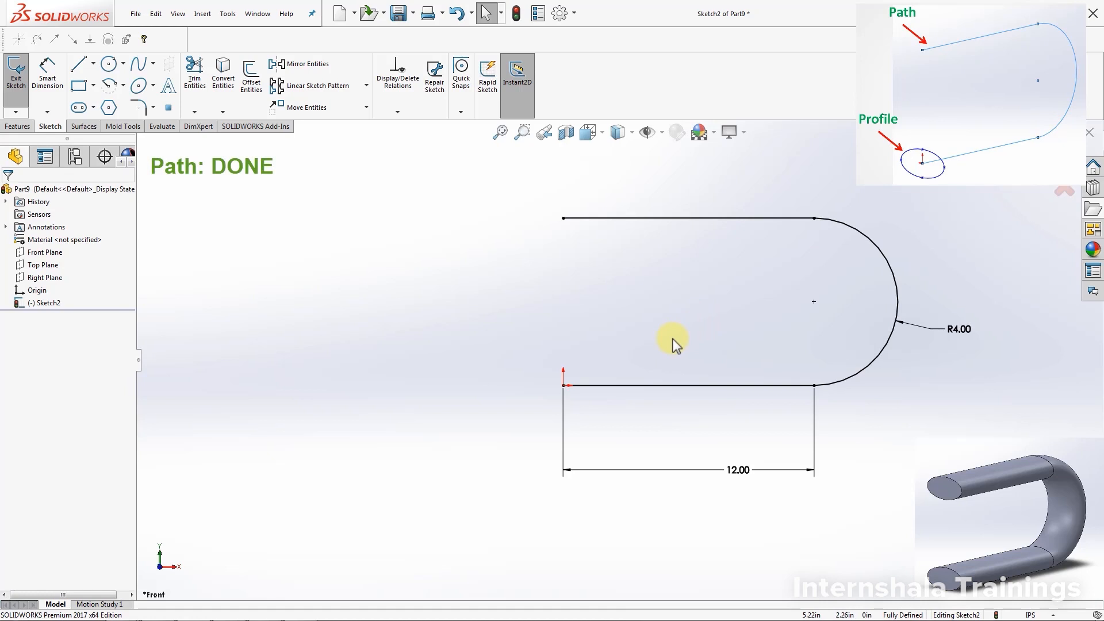
pyautogui.click(16, 78)
pyautogui.click(393, 294)
pyautogui.moveTo(409, 305); pyautogui.dragTo(457, 347, button='middle')
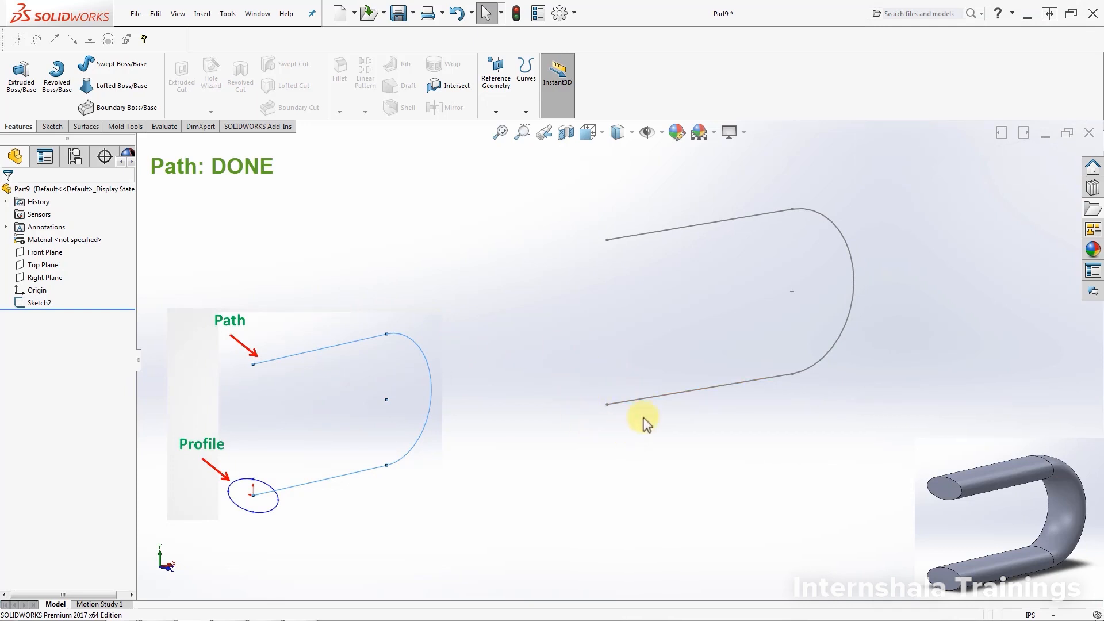
# Start a new sketch on the Right Plane and orient the view normal to it.
pyautogui.click(46, 279)
pyautogui.click(53, 264)
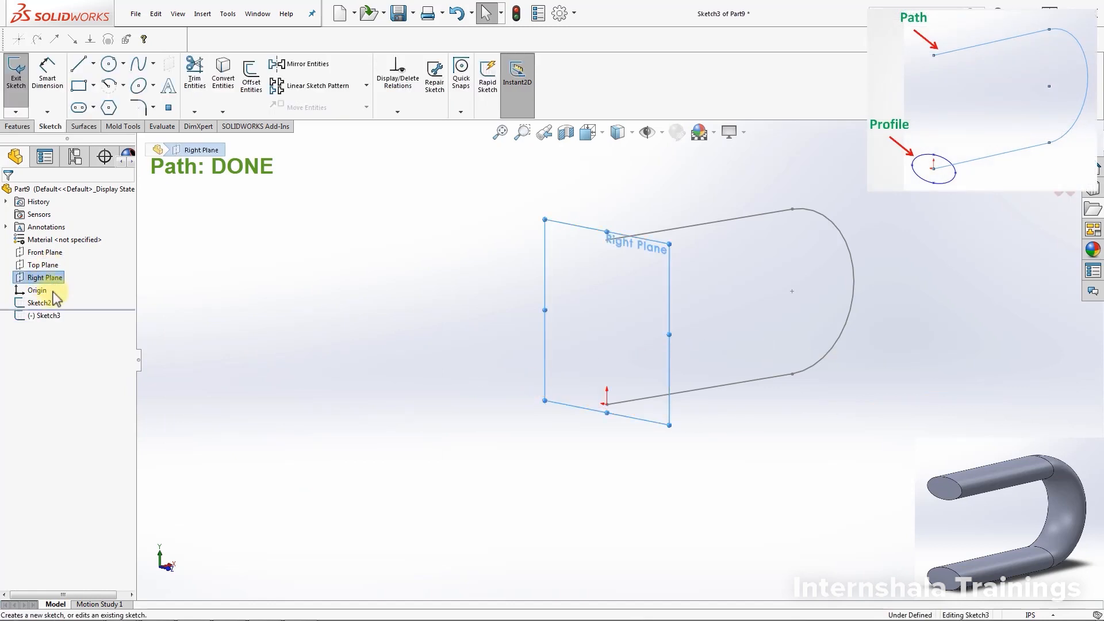
pyautogui.click(35, 315)
pyautogui.click(66, 293)
pyautogui.scroll(2, 638, 547)
pyautogui.scroll(-2, 623, 506)
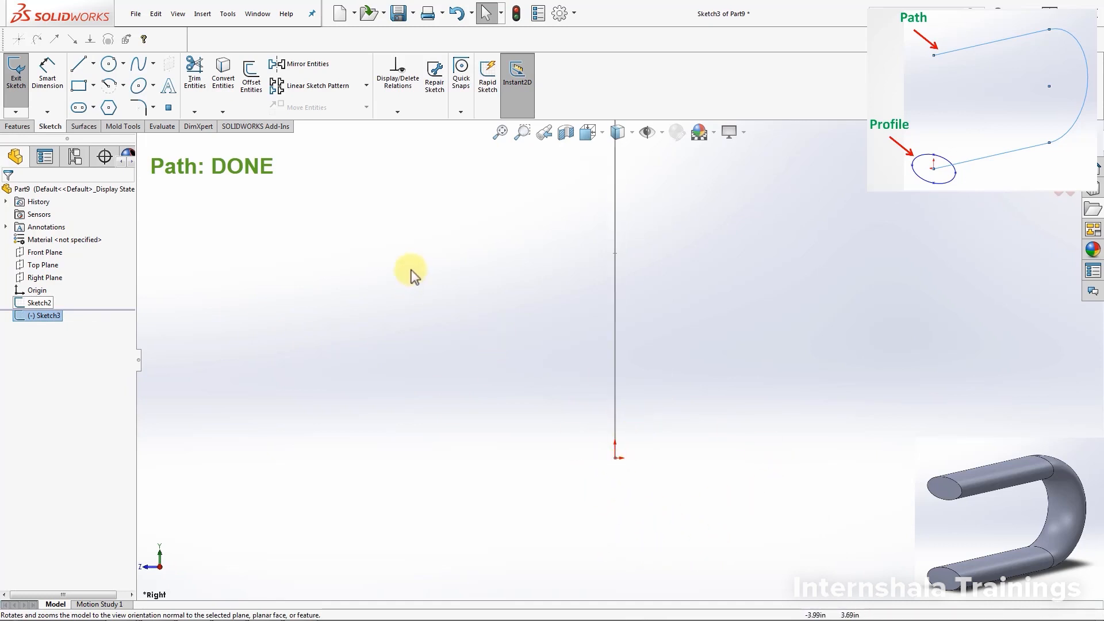
# Sketch a horizontal ellipse centered on the origin, with radii of about 2.86 in and 1.6 in.
pyautogui.click(138, 86)
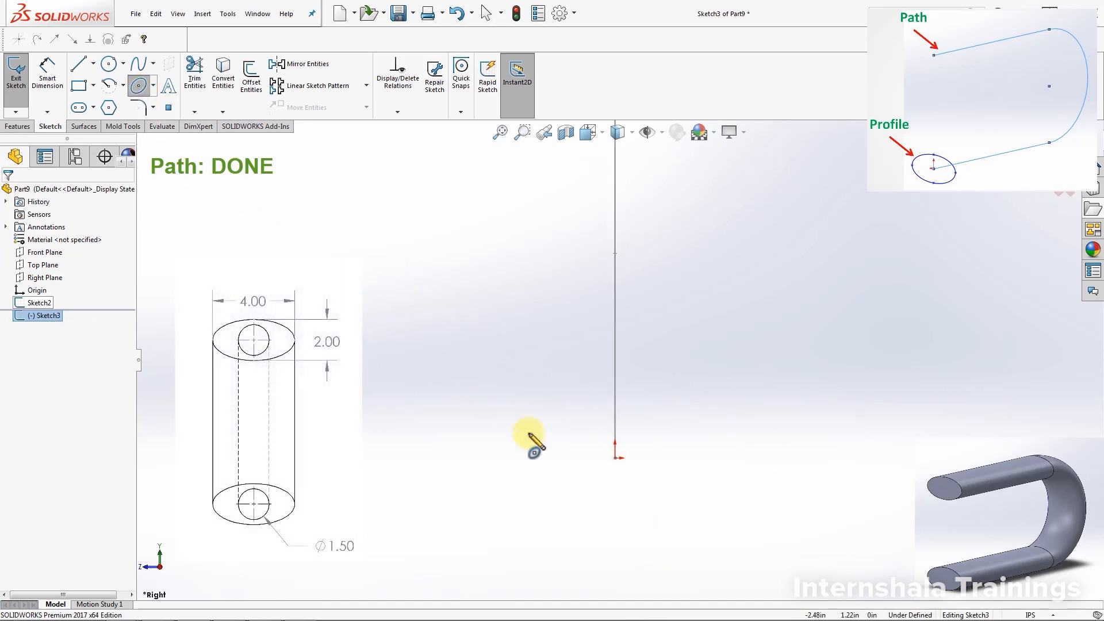
pyautogui.click(615, 459)
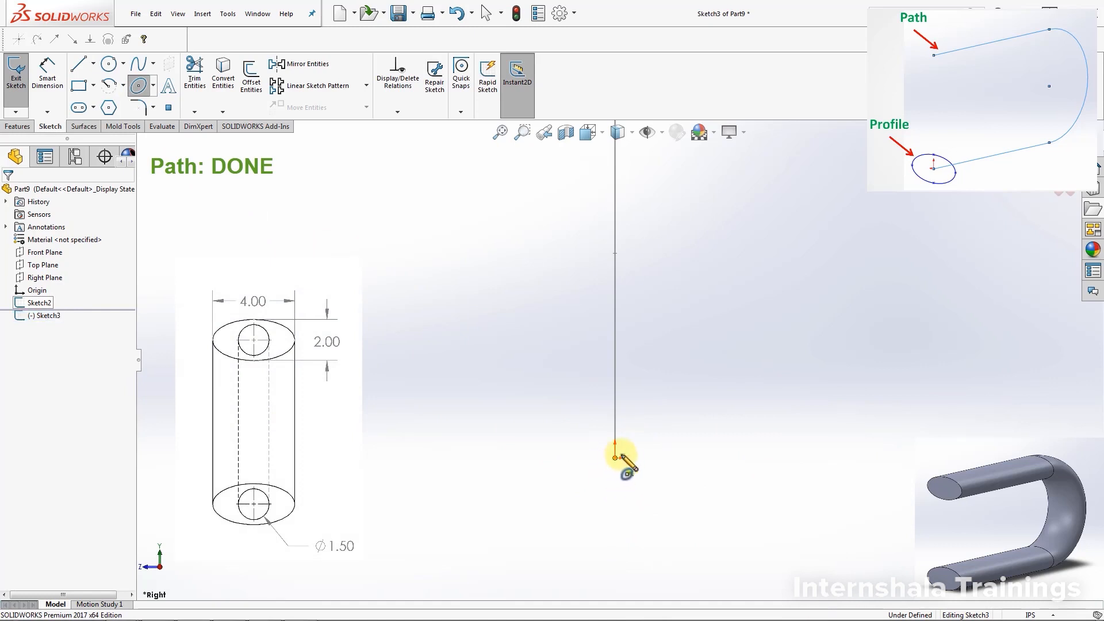
pyautogui.click(761, 458)
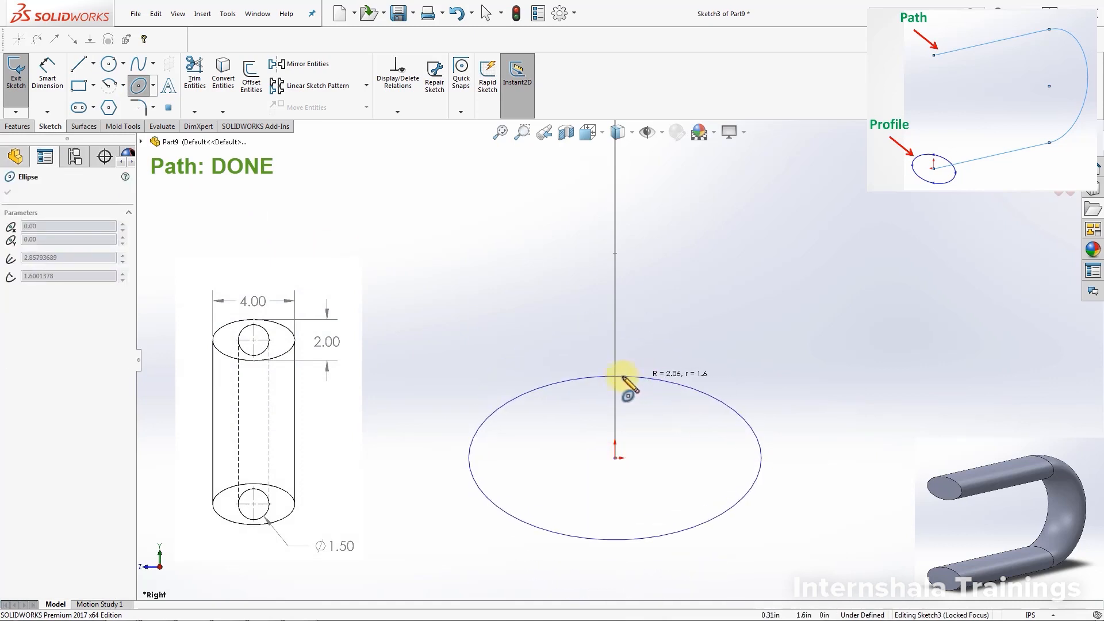
pyautogui.click(614, 375)
pyautogui.press('Escape')
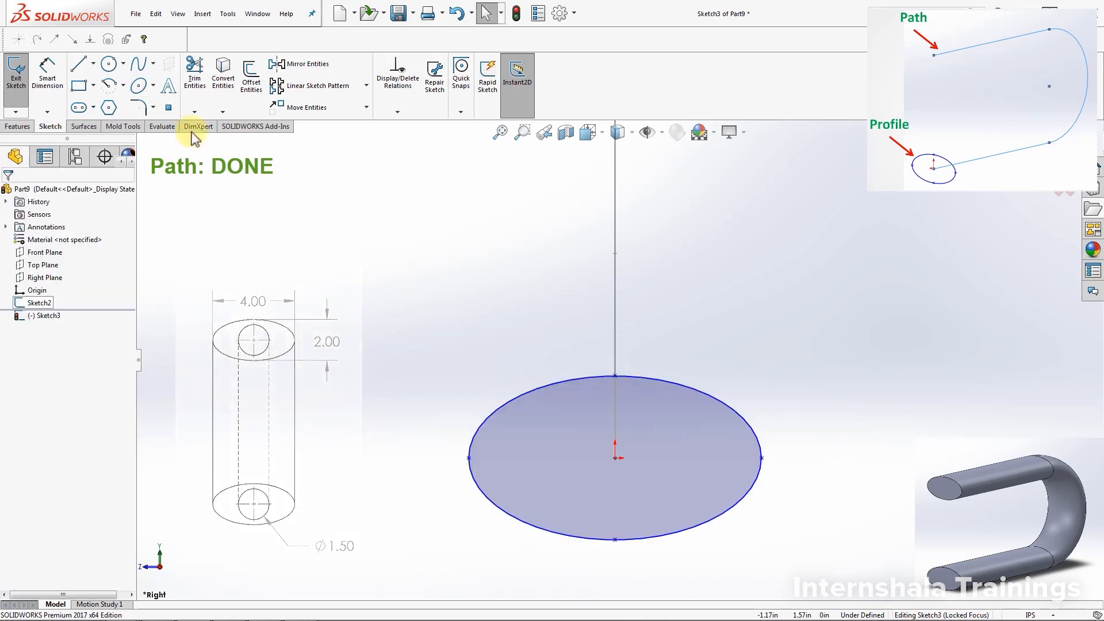
# Dimension the ellipse's full width between its major-axis endpoints as 4 in.
pyautogui.click(48, 69)
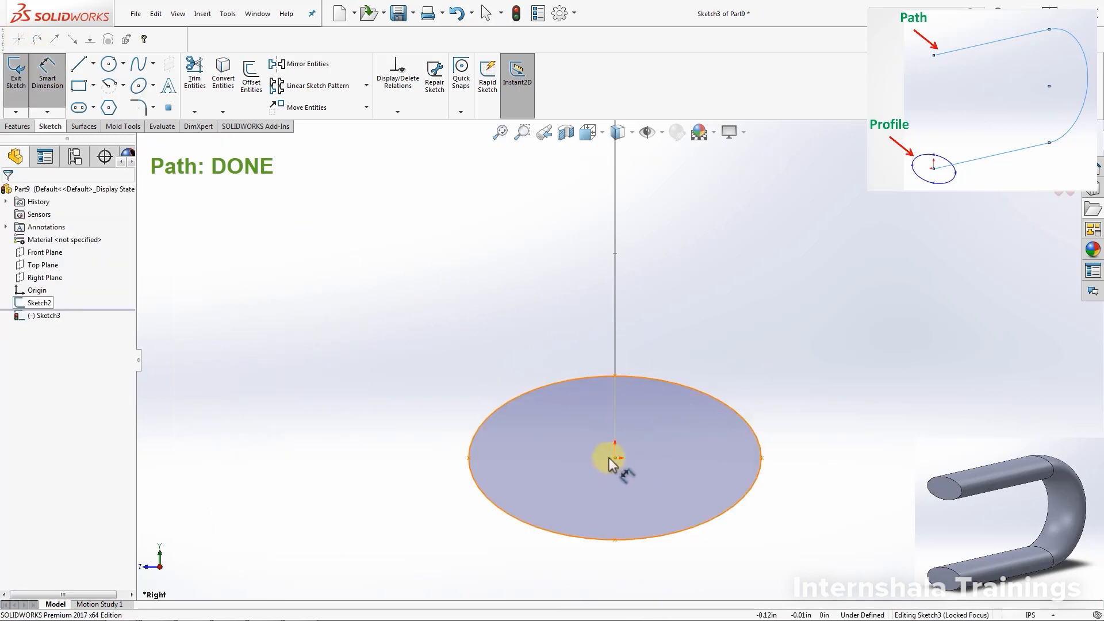
pyautogui.click(762, 459)
pyautogui.click(469, 458)
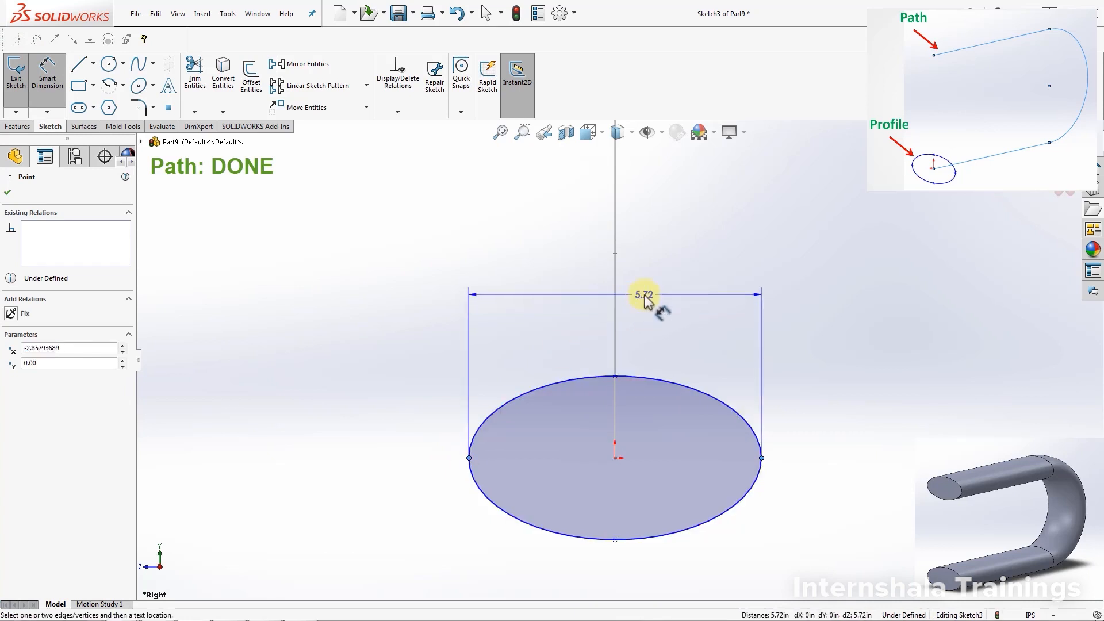
pyautogui.click(645, 294)
pyautogui.write('4')
pyautogui.press('Return')
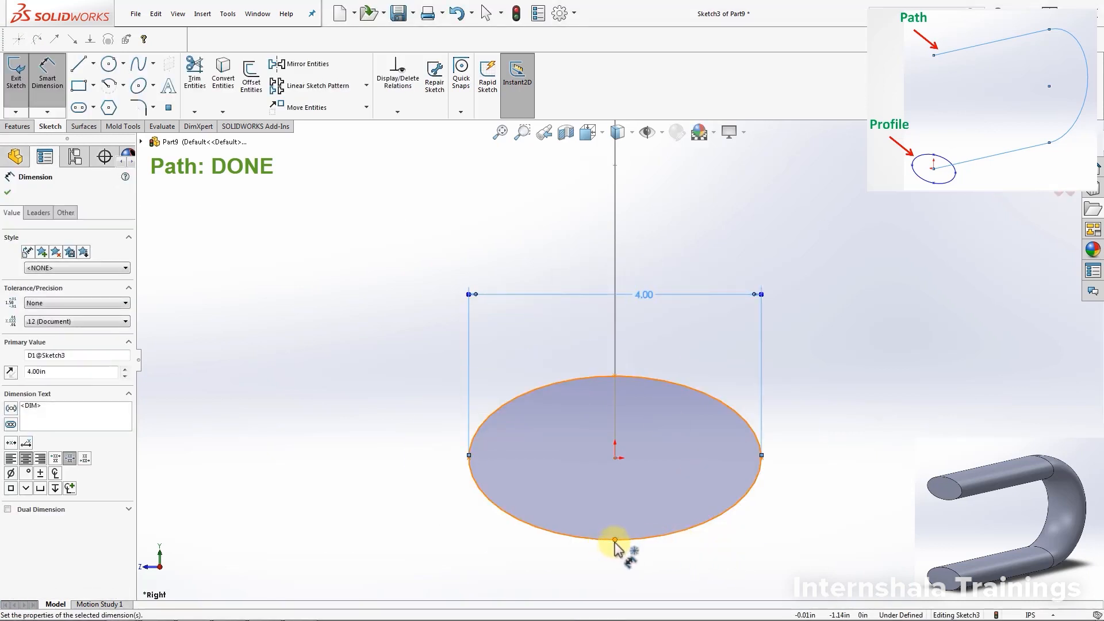
# Dimension the ellipse's full height between its minor-axis endpoints as 2 in and leave the dimension tool.
pyautogui.click(614, 540)
pyautogui.click(615, 376)
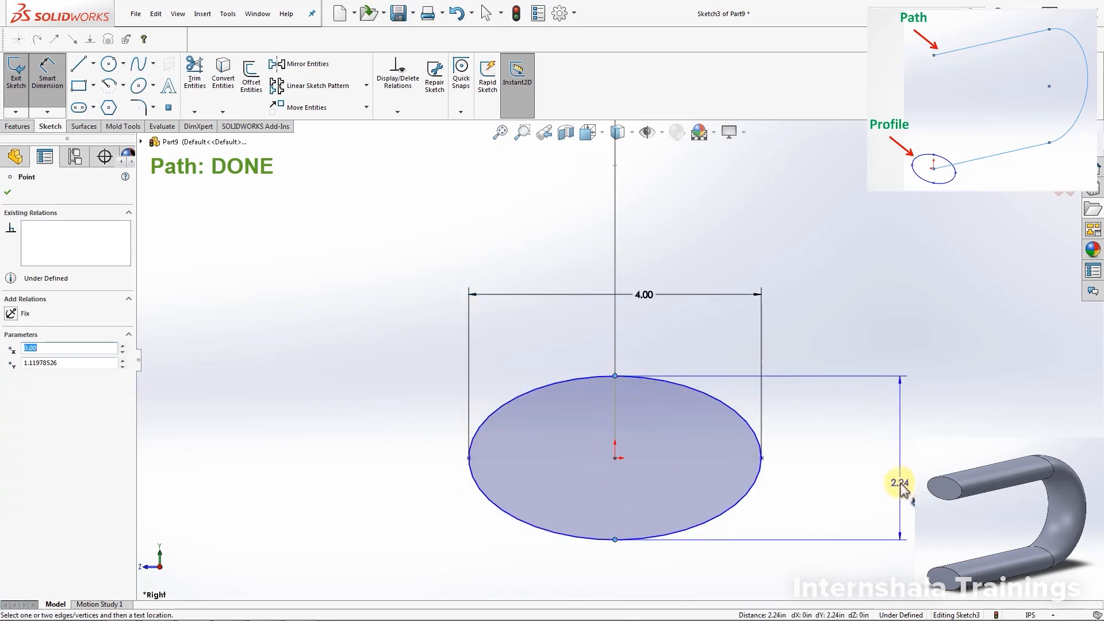
pyautogui.click(903, 476)
pyautogui.write('2')
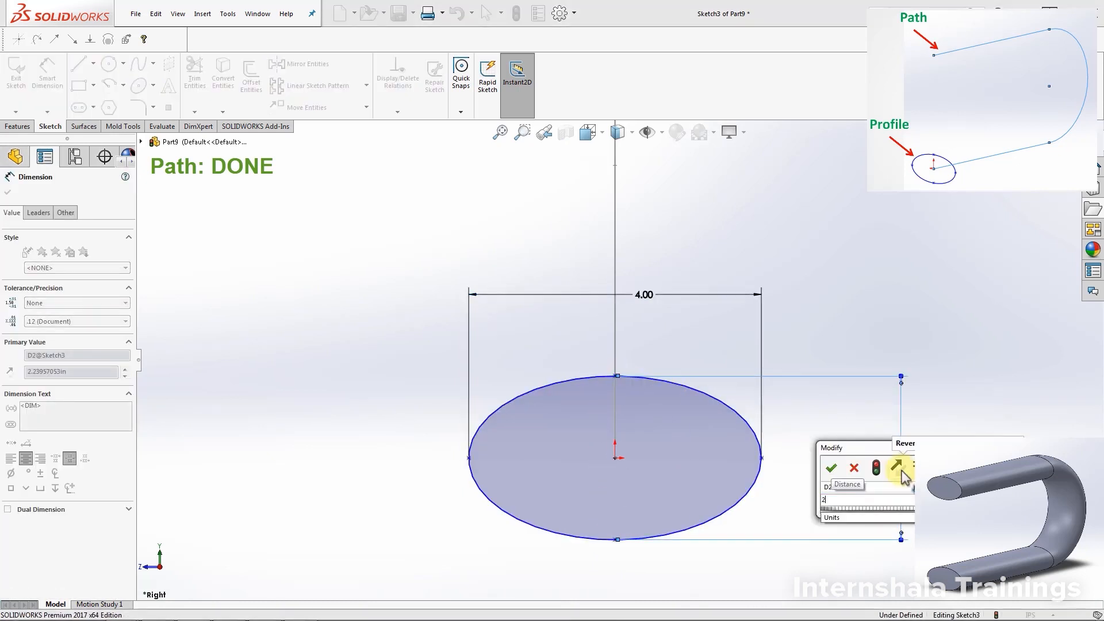
pyautogui.press('Return')
pyautogui.press('Escape')
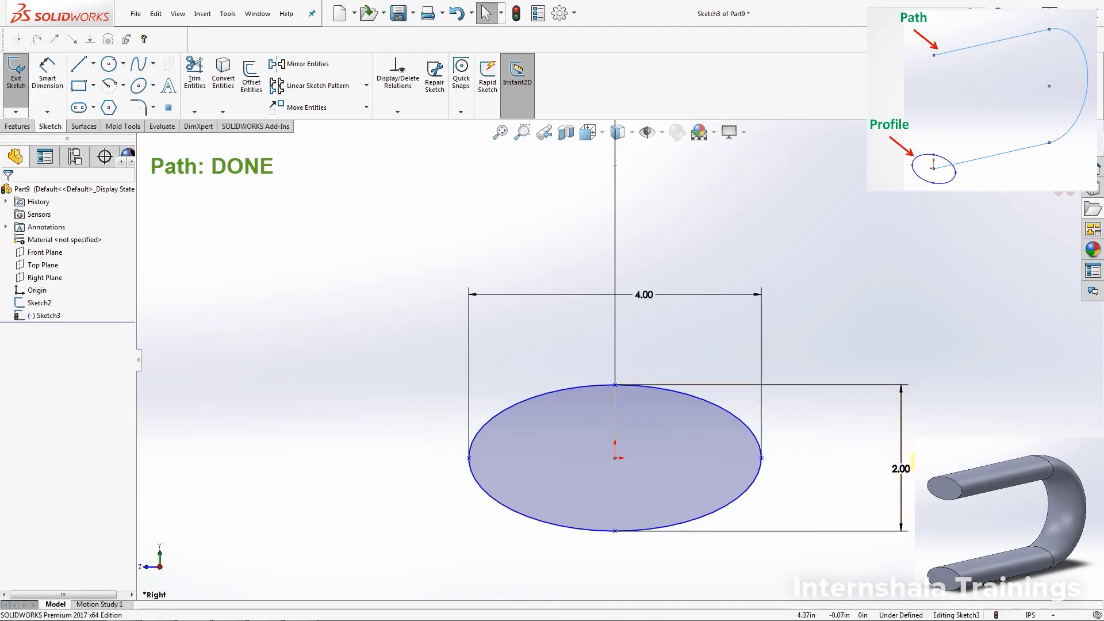
# Rotate the ellipse about its center by moving a major-axis endpoint to test its remaining freedom.
pyautogui.click(763, 458)
pyautogui.moveTo(765, 500)
pyautogui.mouseDown()
pyautogui.moveTo(735, 397)
pyautogui.moveTo(761, 514)
pyautogui.moveTo(736, 438)
pyautogui.moveTo(765, 456)
pyautogui.moveTo(754, 508)
pyautogui.mouseUp()
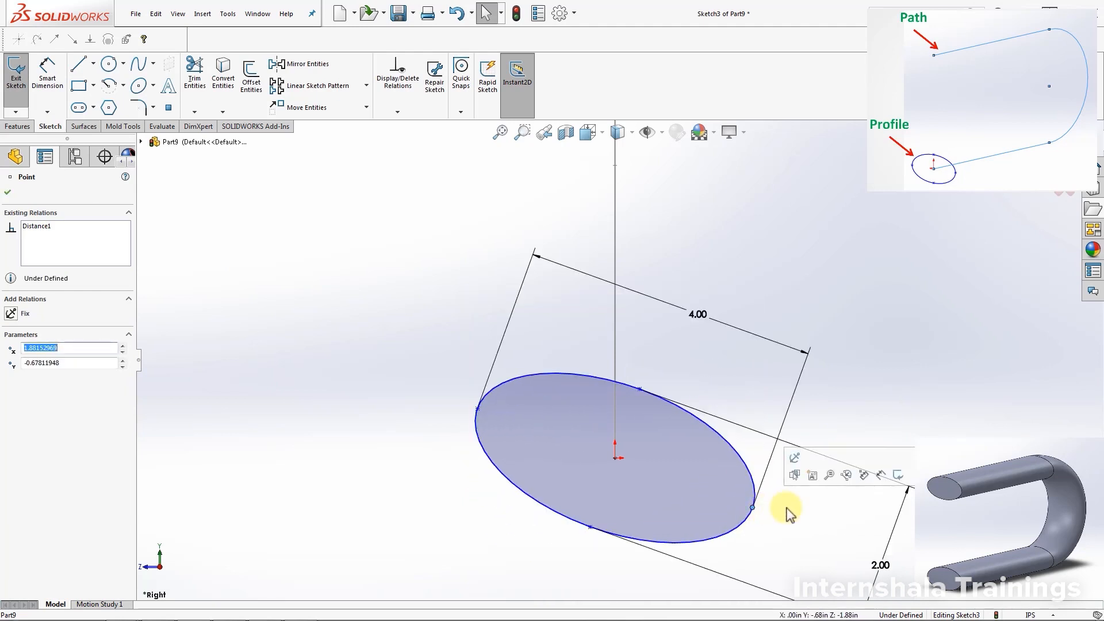
pyautogui.click(787, 510)
# Add a horizontal relation between the ellipse's two major-axis endpoints.
pyautogui.click(752, 508)
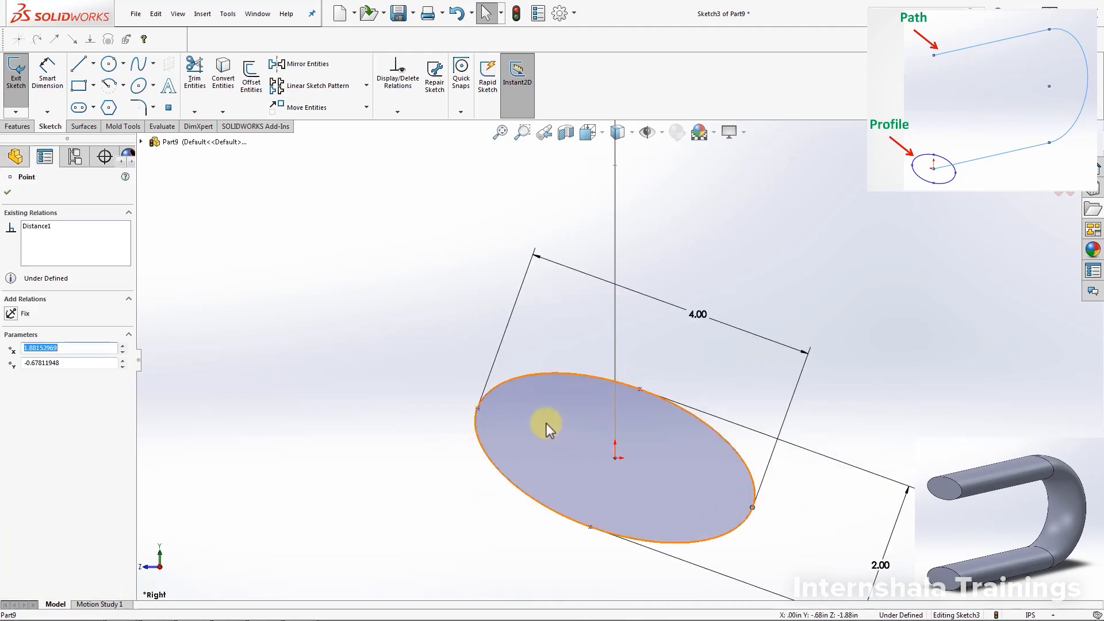
pyautogui.keyDown('ctrl'); pyautogui.click(477, 409); pyautogui.keyUp('ctrl')
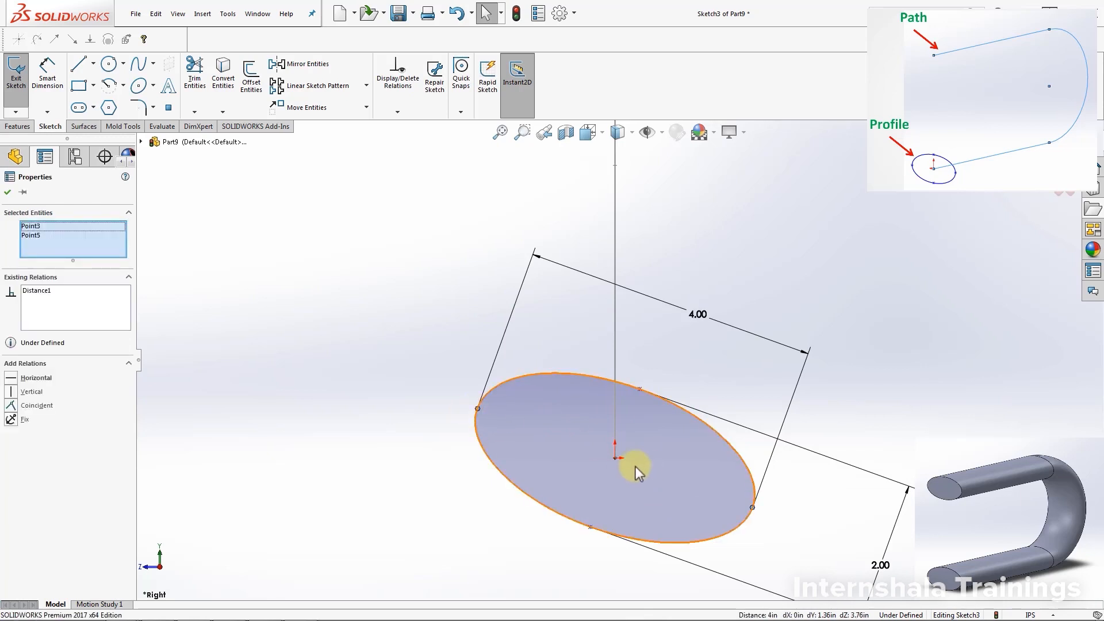
pyautogui.click(11, 379)
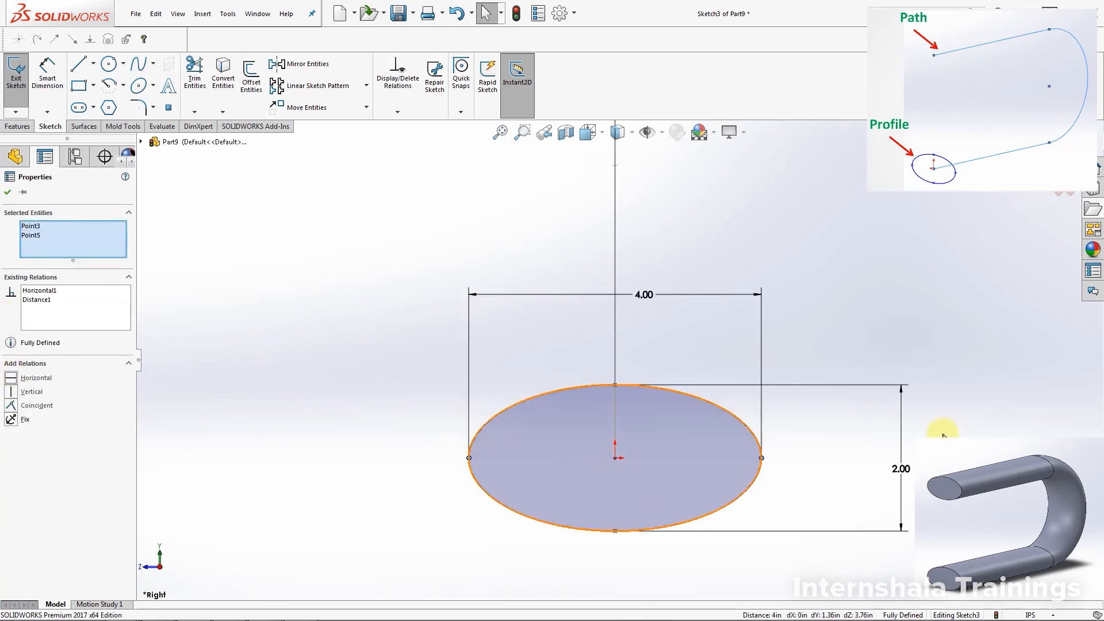
pyautogui.click(1098, 433)
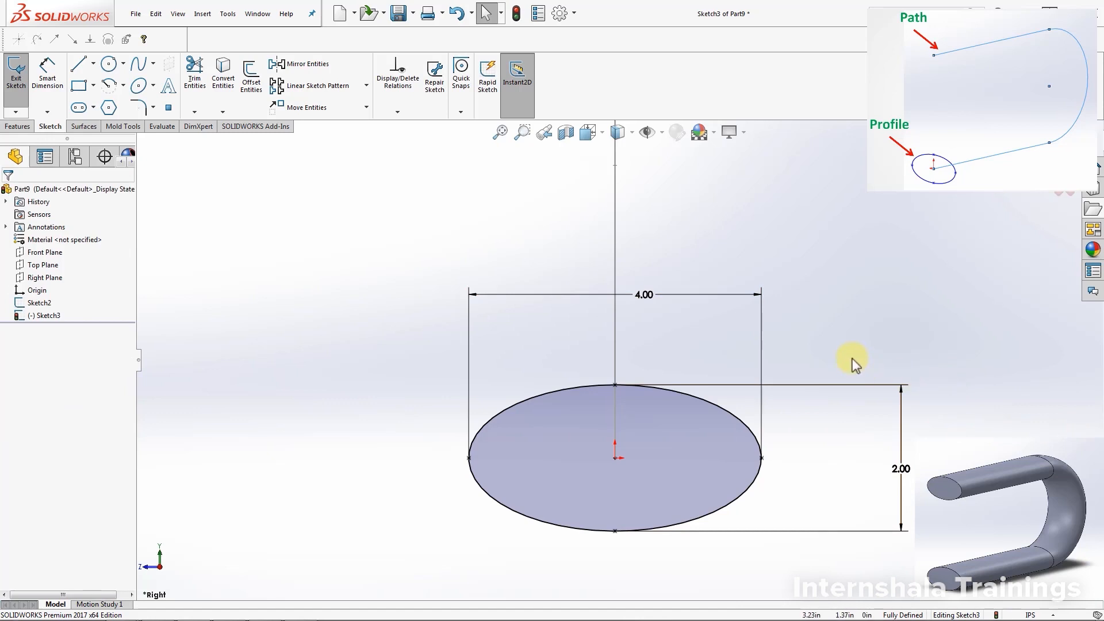
# Exit the elliptical profile sketch and clear the selection.
pyautogui.scroll(3, 646, 346)
pyautogui.click(16, 69)
pyautogui.moveTo(874, 305); pyautogui.dragTo(729, 336, button='middle')
pyautogui.moveTo(666, 364)
pyautogui.mouseDown(button='middle')
pyautogui.moveTo(561, 387)
pyautogui.moveTo(533, 323)
pyautogui.moveTo(533, 337)
pyautogui.mouseUp(button='middle')
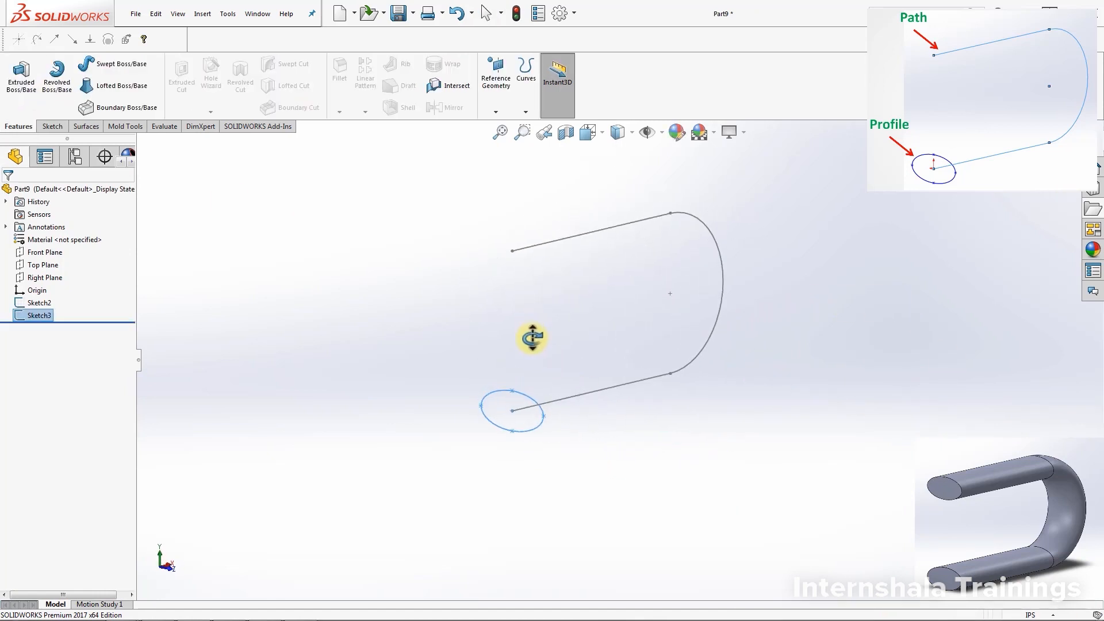
pyautogui.click(465, 368)
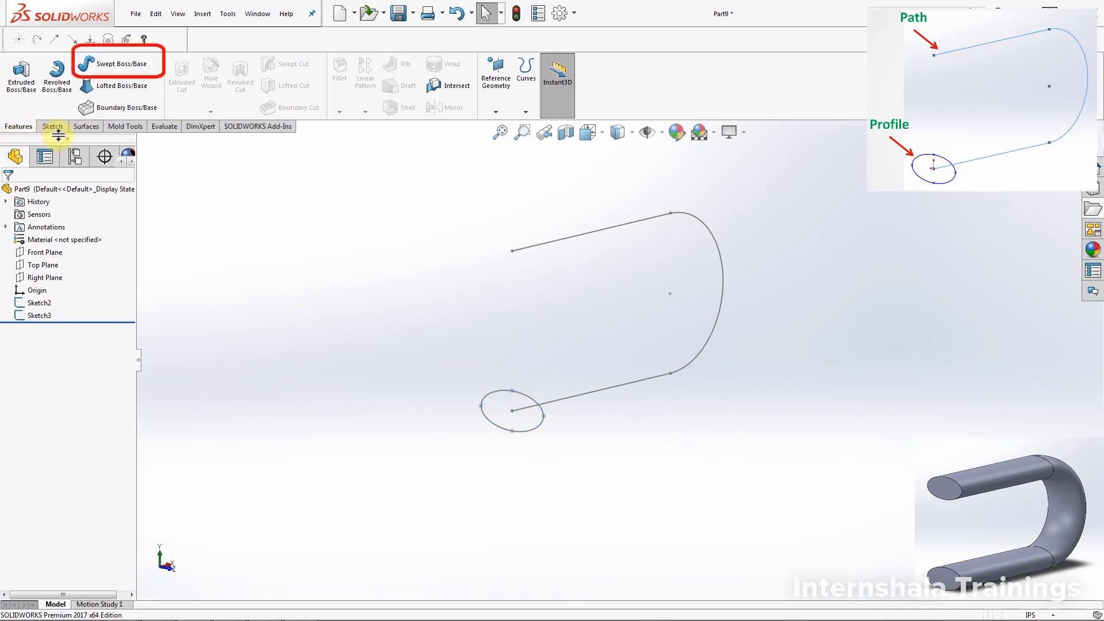
# Create a Swept Boss/Base with the ellipse sketch as profile and the U-shaped sketch as path.
pyautogui.click(92, 66)
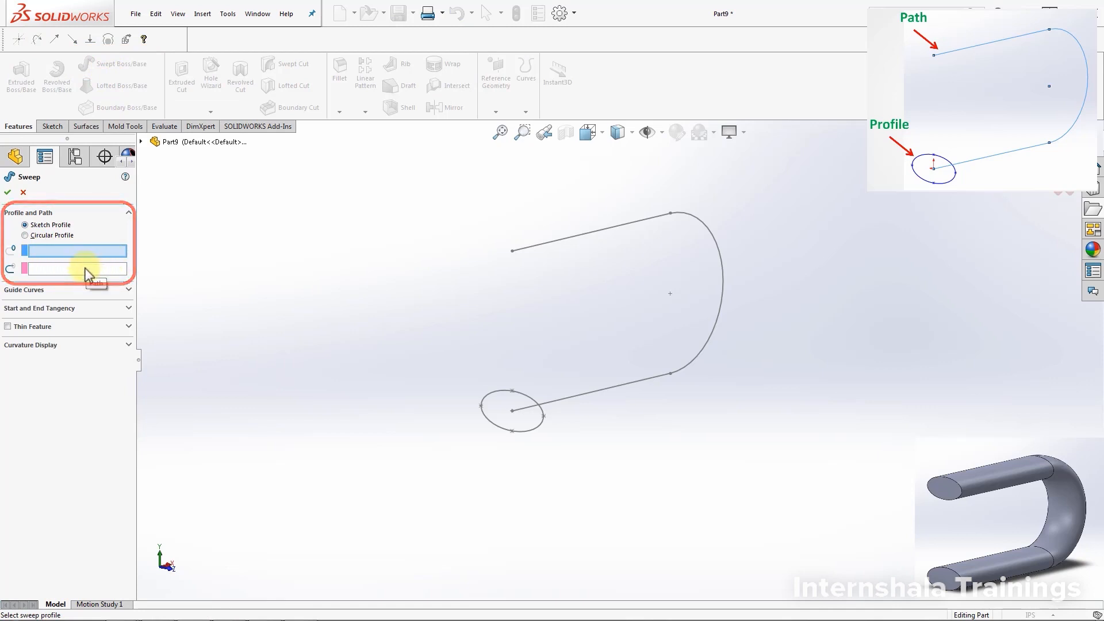
pyautogui.click(102, 258)
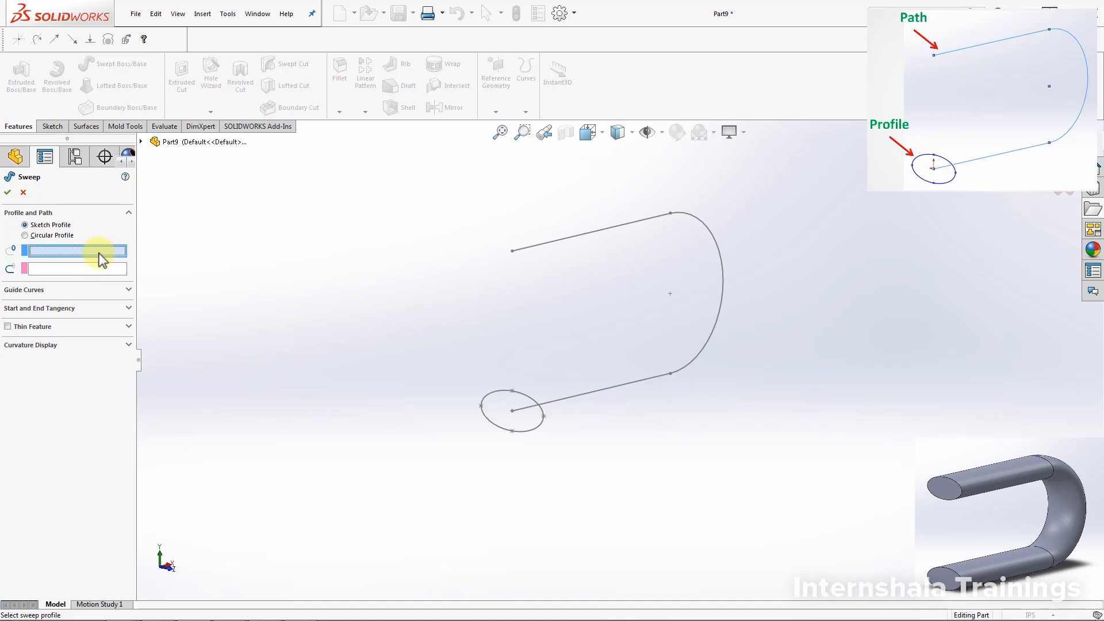
pyautogui.click(493, 395)
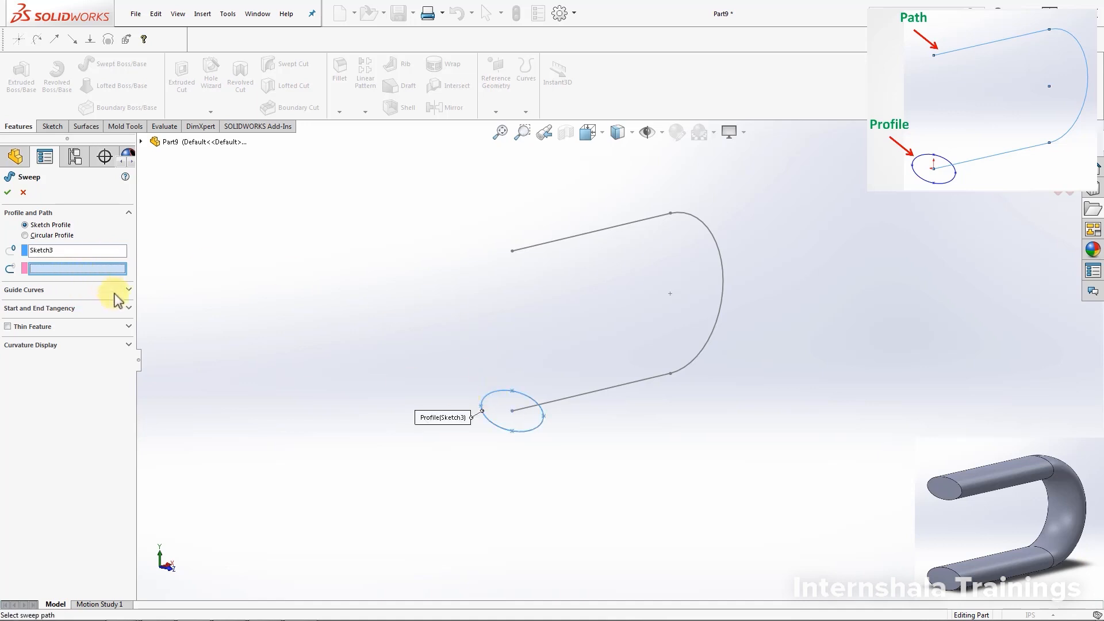
pyautogui.click(610, 389)
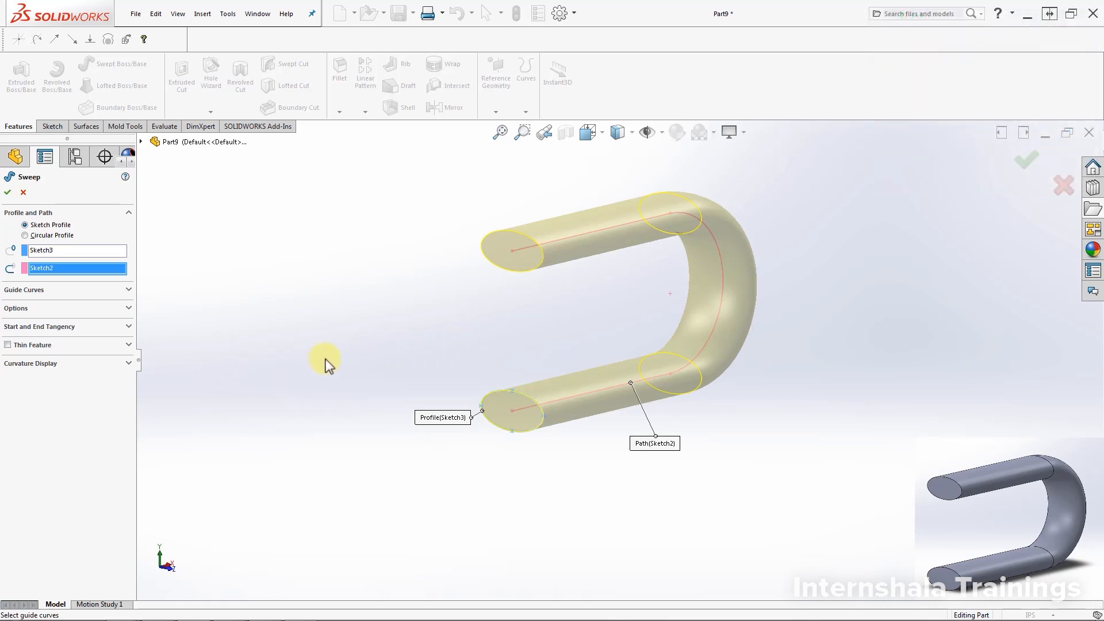
pyautogui.scroll(1, 588, 337)
pyautogui.scroll(-1, 588, 335)
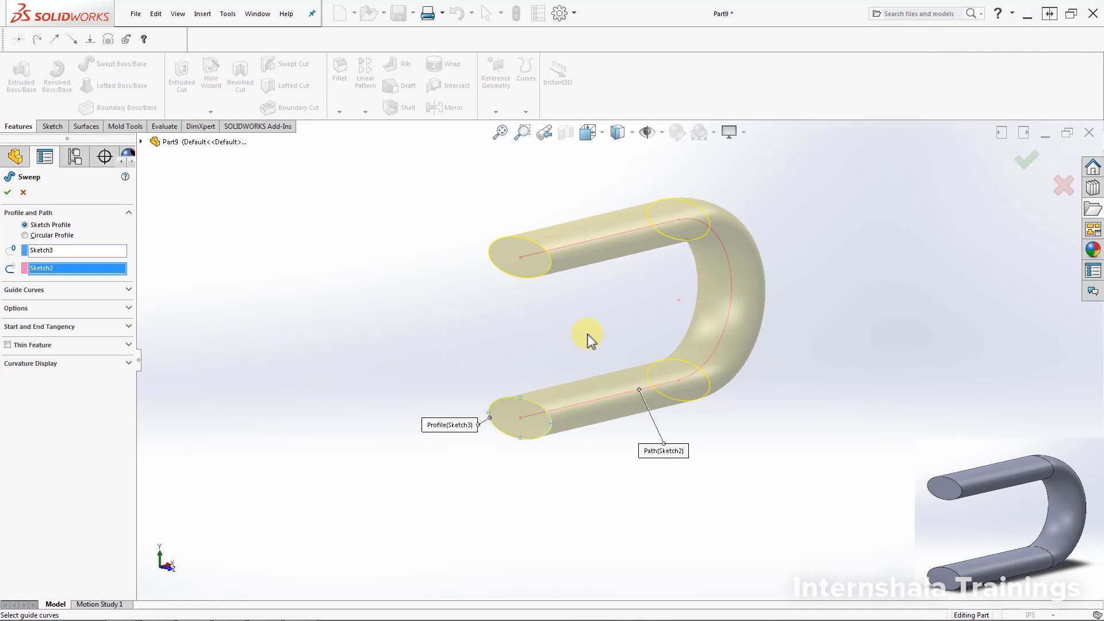
pyautogui.click(8, 196)
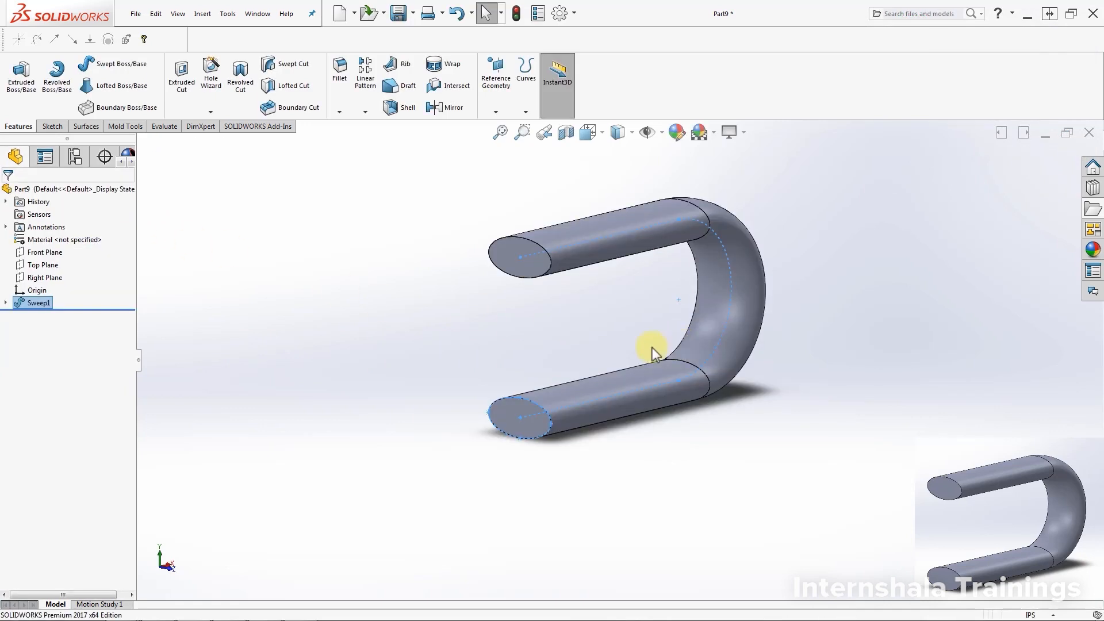
pyautogui.click(652, 347)
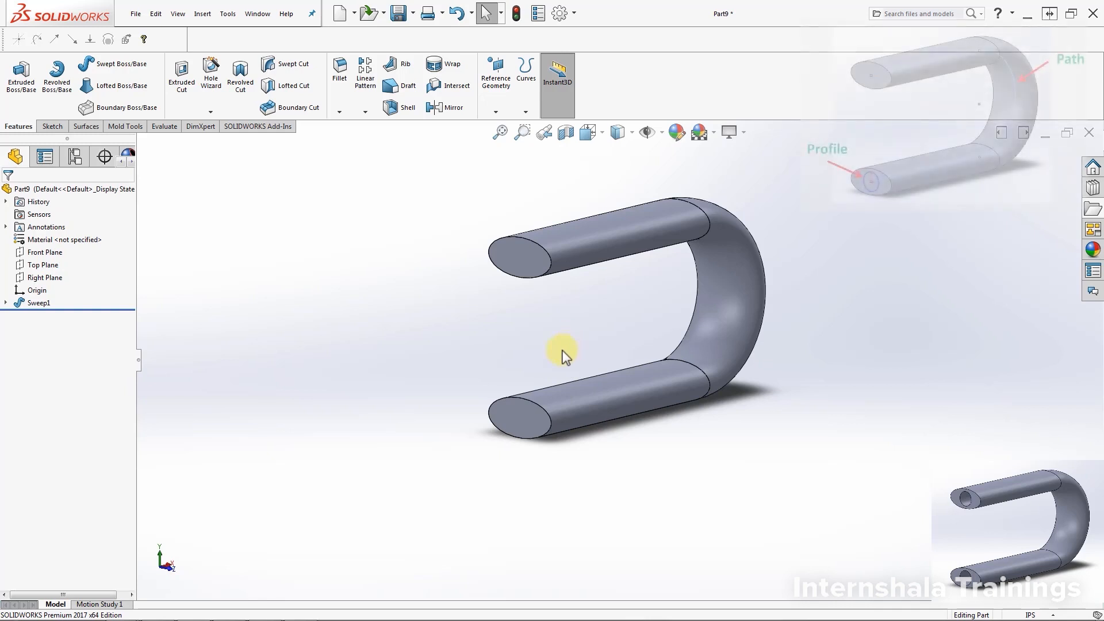
# Start a new sketch on the lower arm's elliptical end face and orient the view normal to it.
pyautogui.click(526, 426)
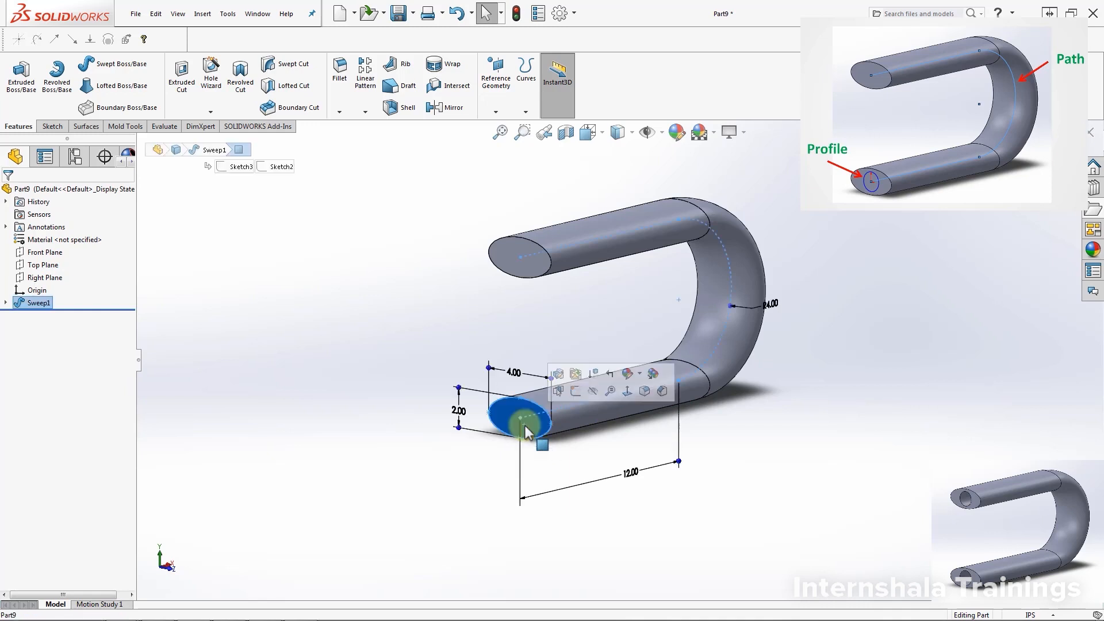
pyautogui.click(575, 393)
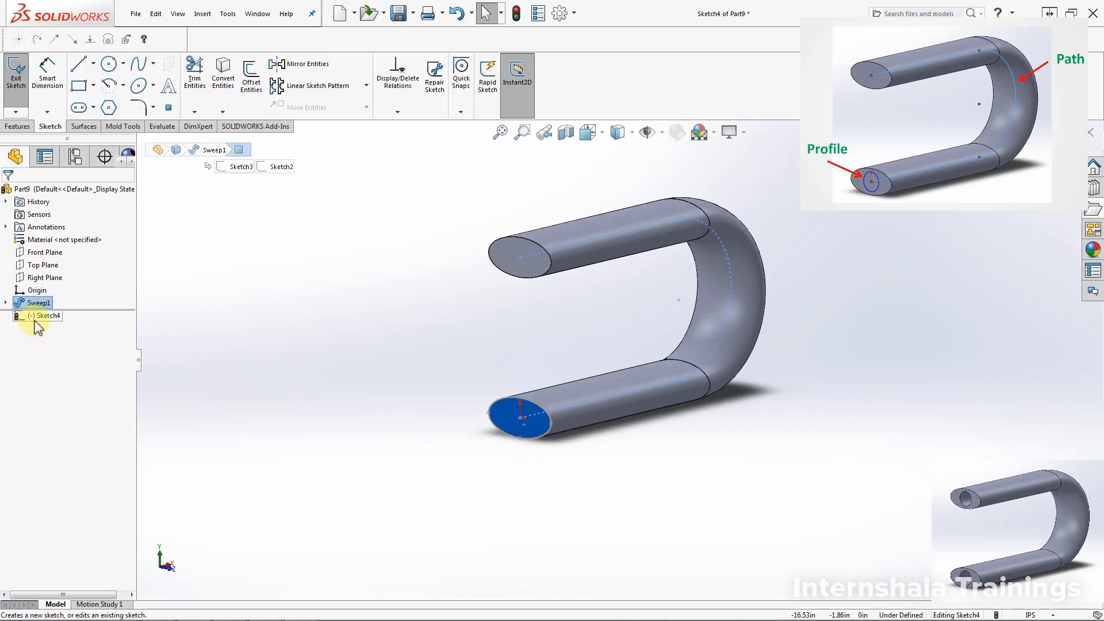
pyautogui.click(45, 318)
pyautogui.click(67, 300)
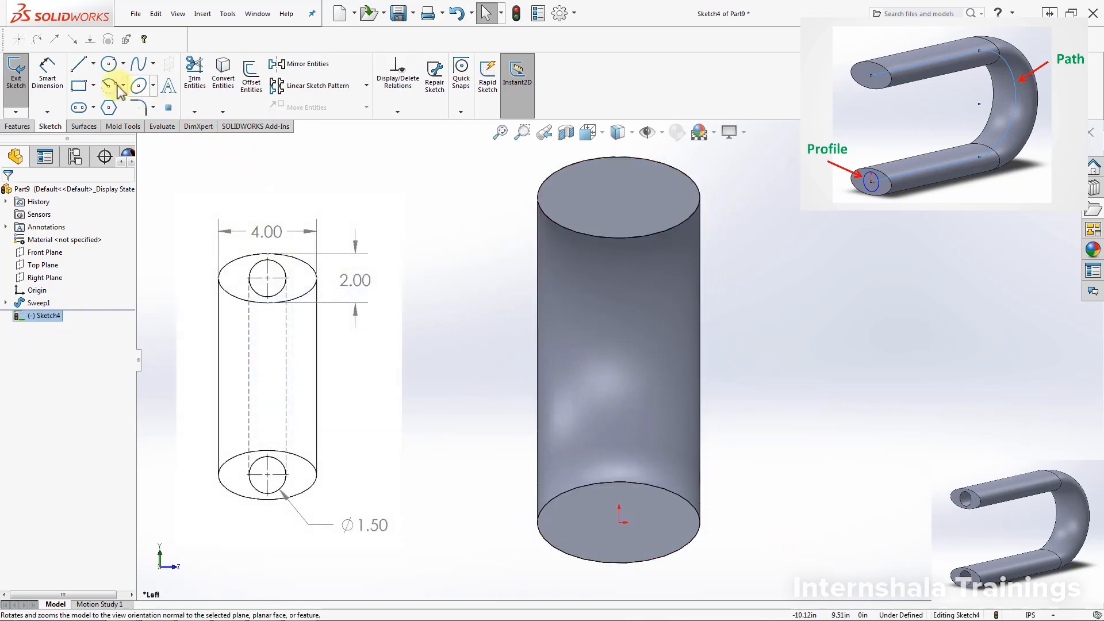
# Sketch a circle centered on the origin with a radius of about 0.8 in on the lower end face.
pyautogui.click(109, 64)
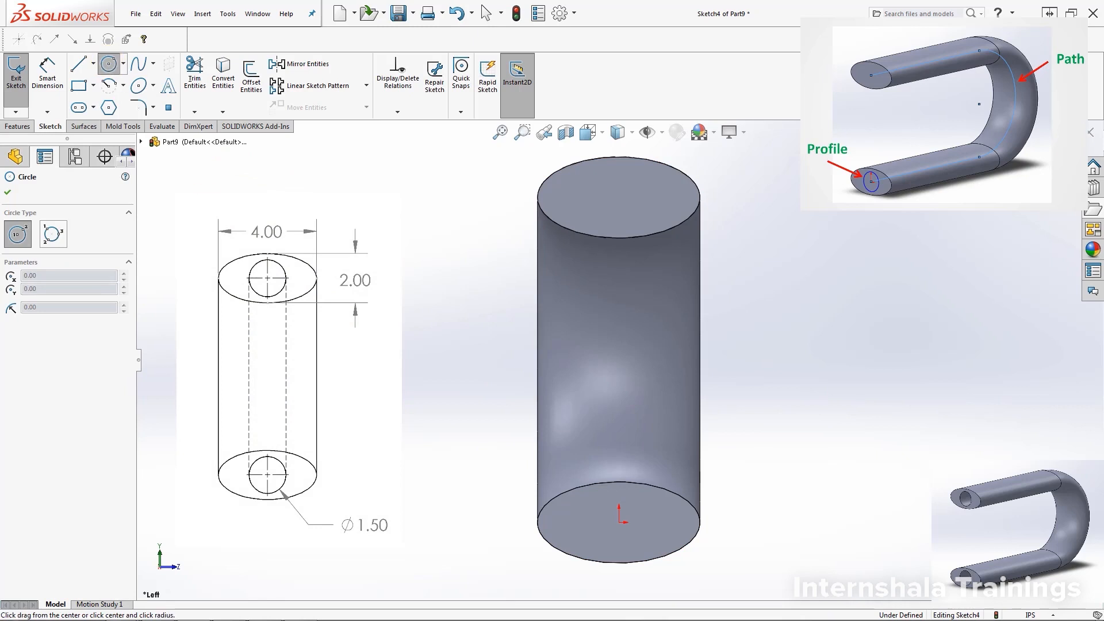
pyautogui.click(620, 524)
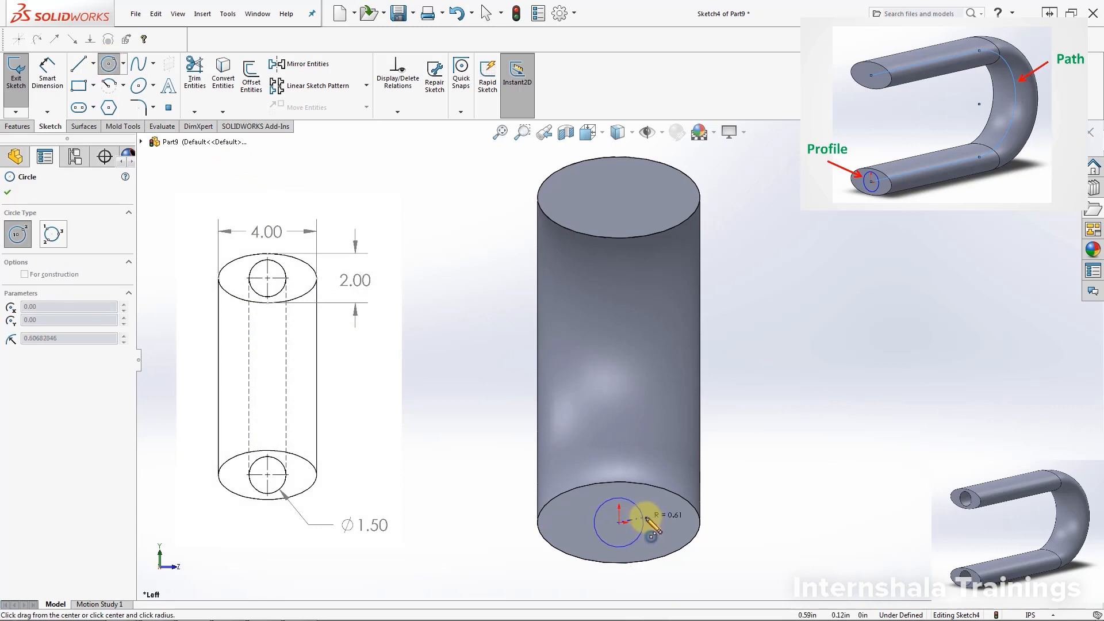
pyautogui.click(652, 519)
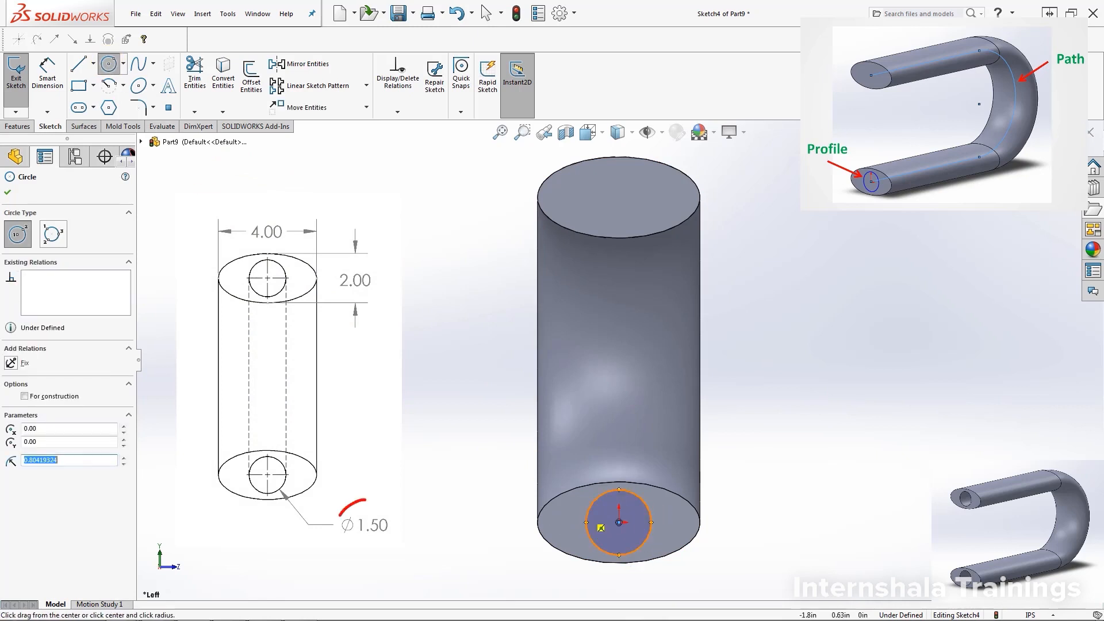
# Dimension the circle's diameter as 1.5 in.
pyautogui.click(48, 74)
pyautogui.click(657, 528)
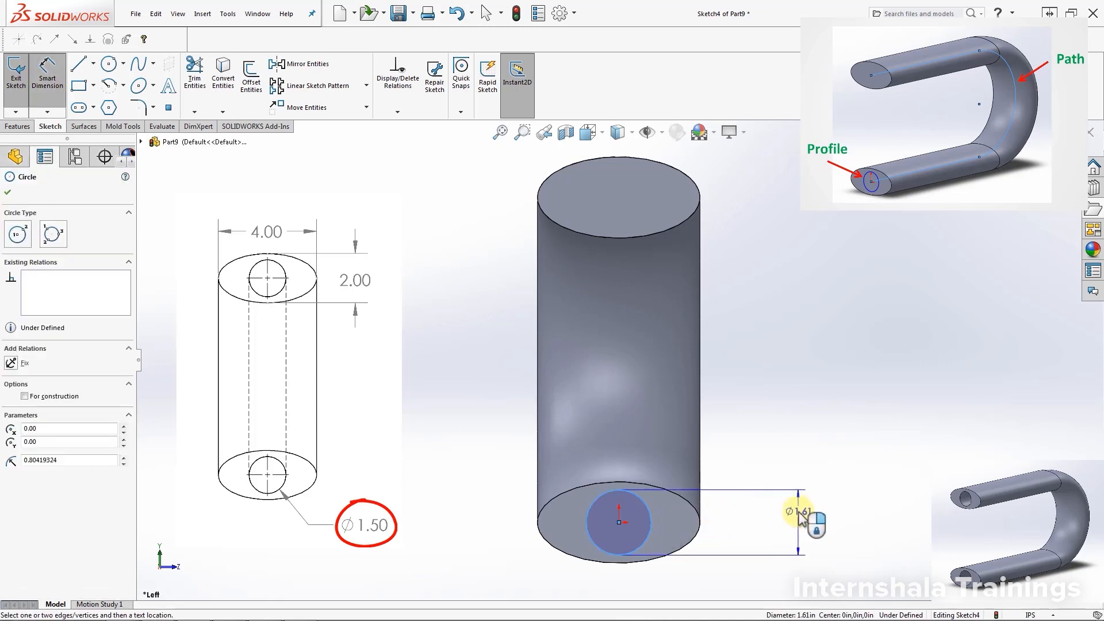
pyautogui.click(868, 521)
pyautogui.write('1.5')
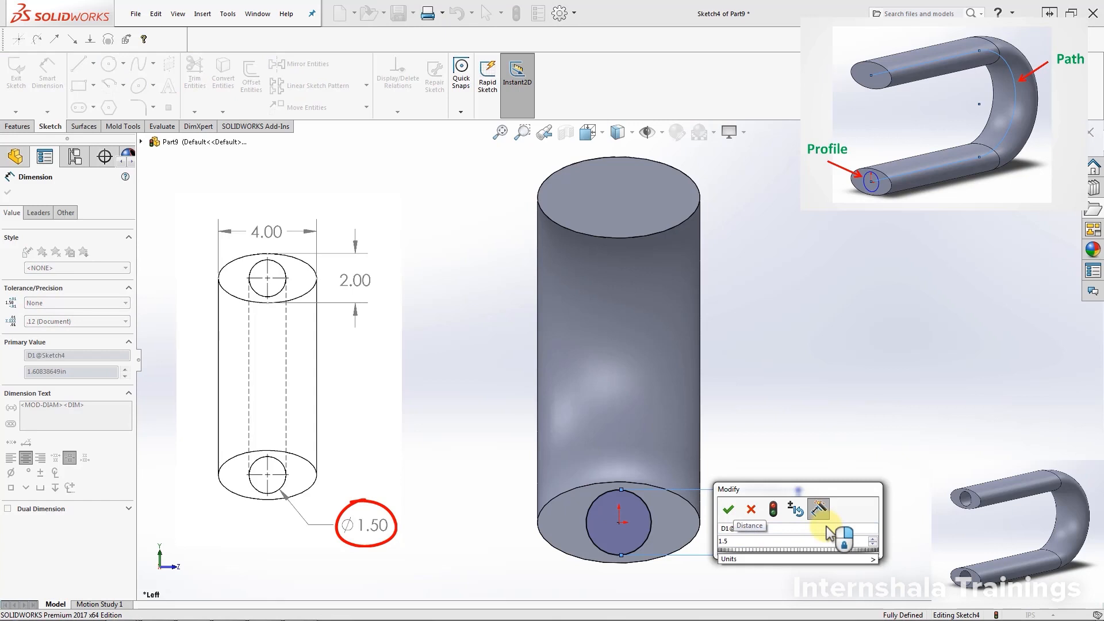
pyautogui.press('Return')
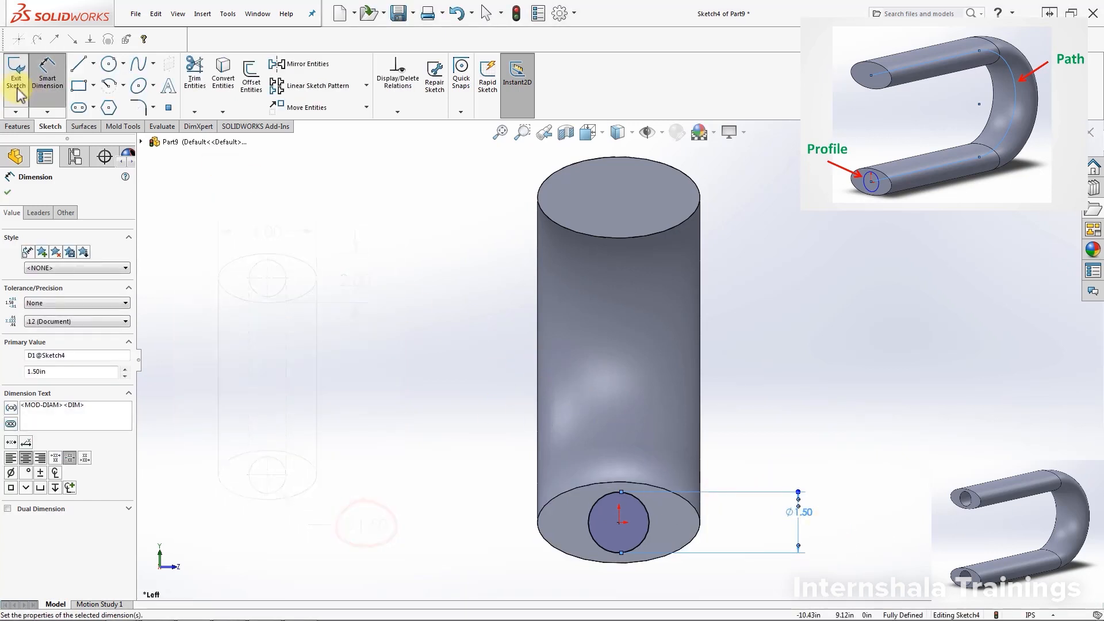
# Leave the dimension tool and exit the circle sketch.
pyautogui.click(42, 92)
pyautogui.click(494, 453)
pyautogui.moveTo(819, 442); pyautogui.dragTo(460, 443, button='middle')
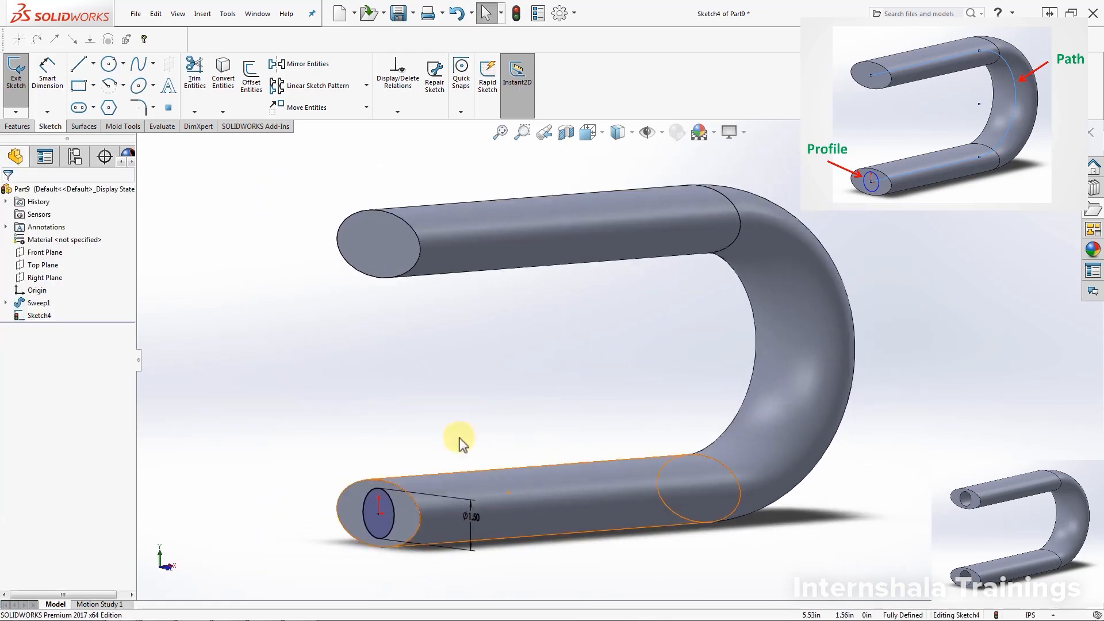
pyautogui.click(11, 92)
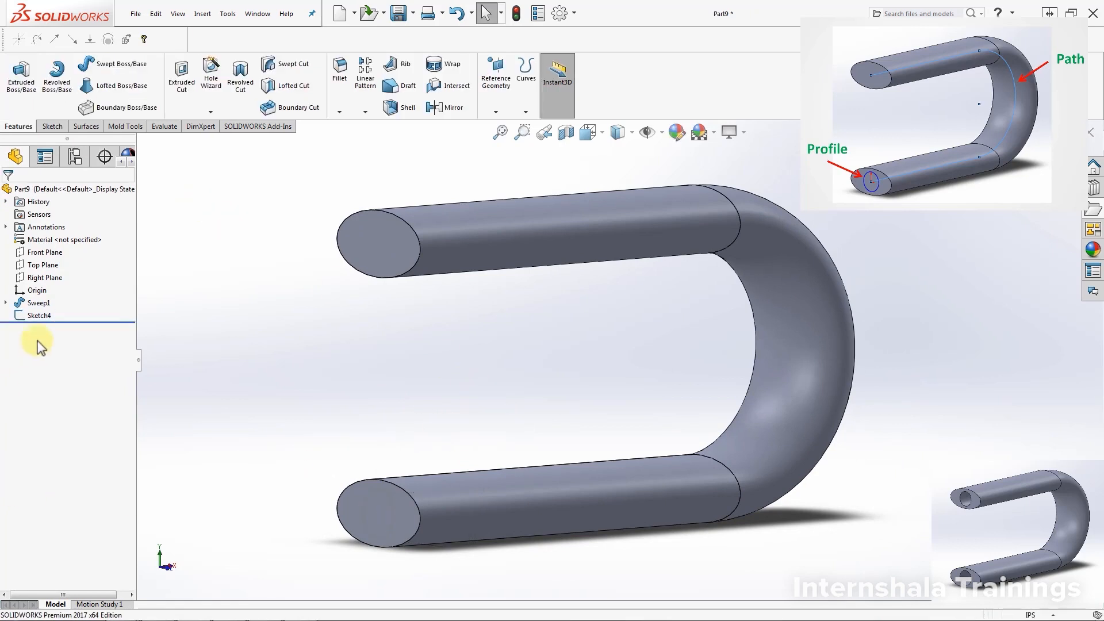
# Create a swept cut with the 1.5 in circle as the profile and the bar's U-shaped path sketch, Sketch2, as the path.
pyautogui.click(36, 315)
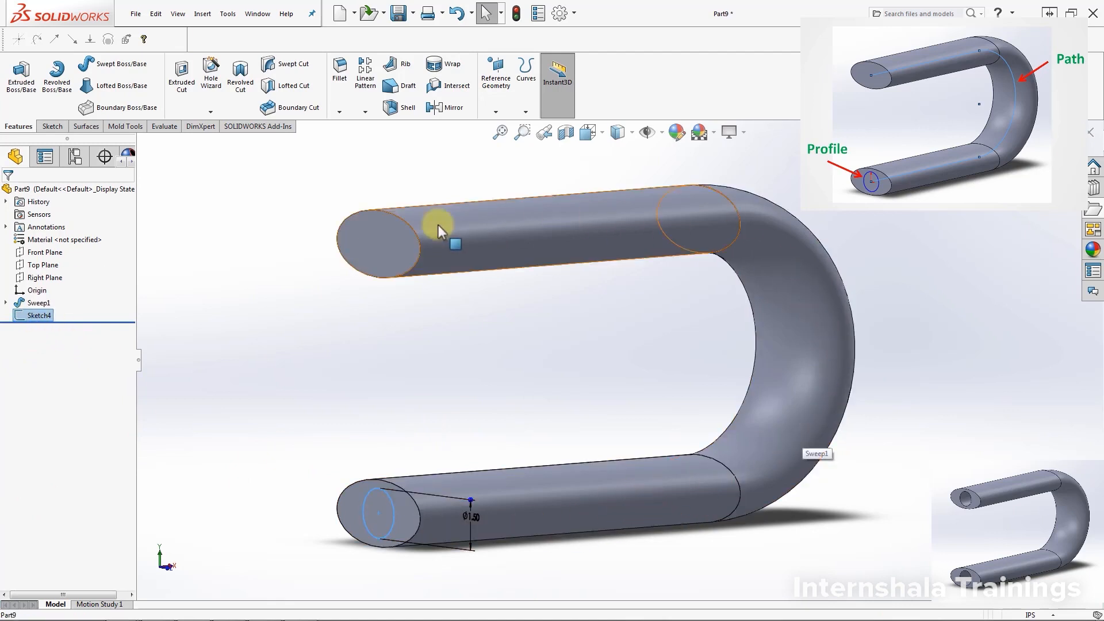
pyautogui.click(423, 432)
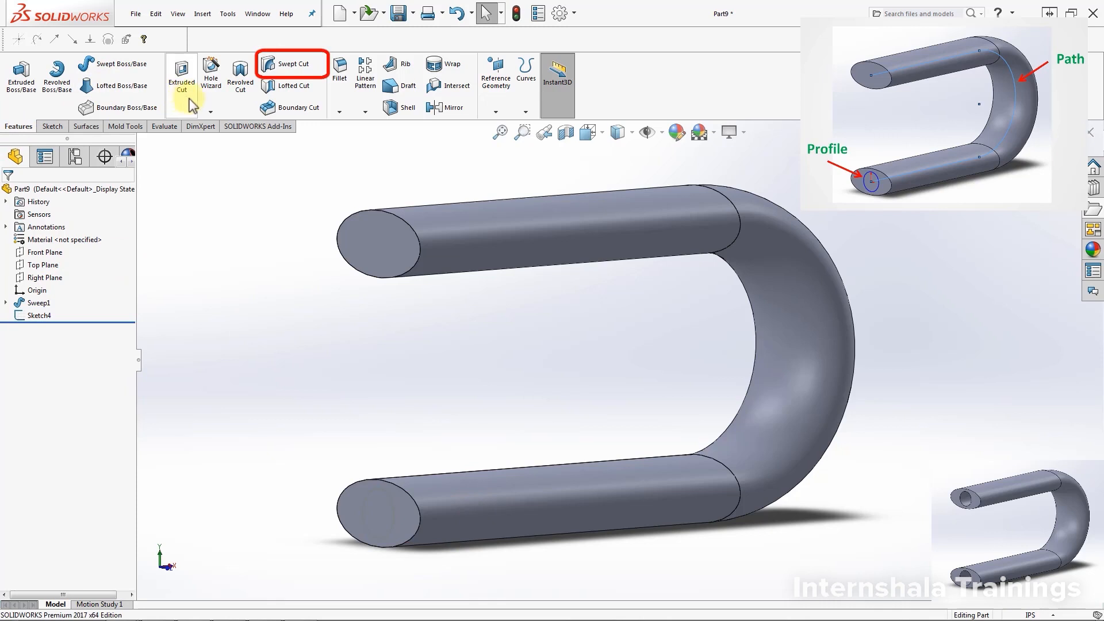
pyautogui.click(289, 65)
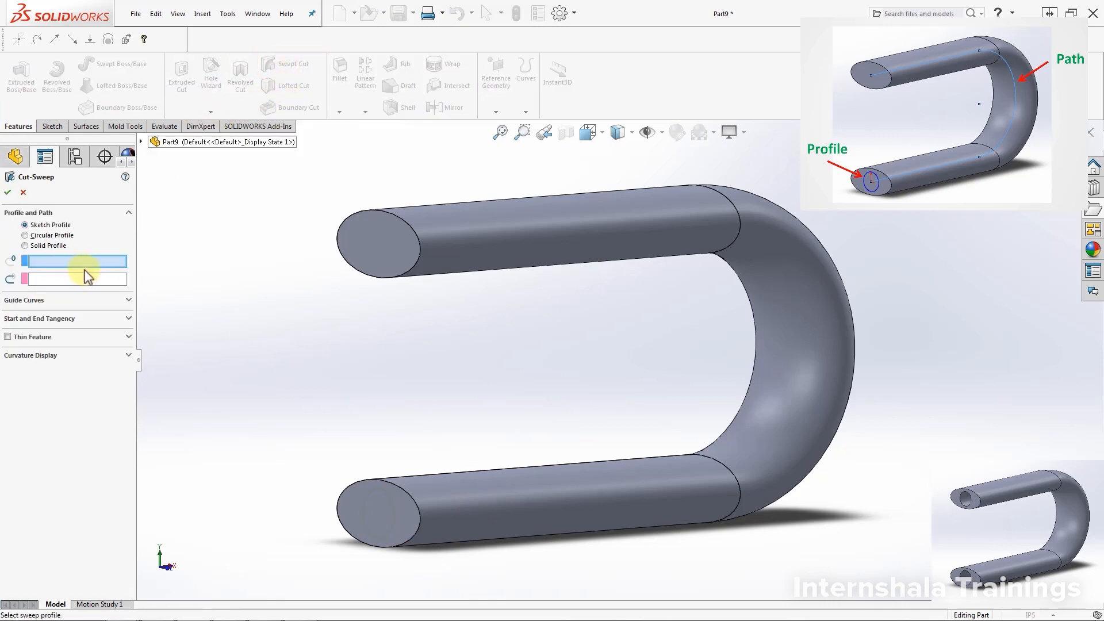
pyautogui.click(396, 518)
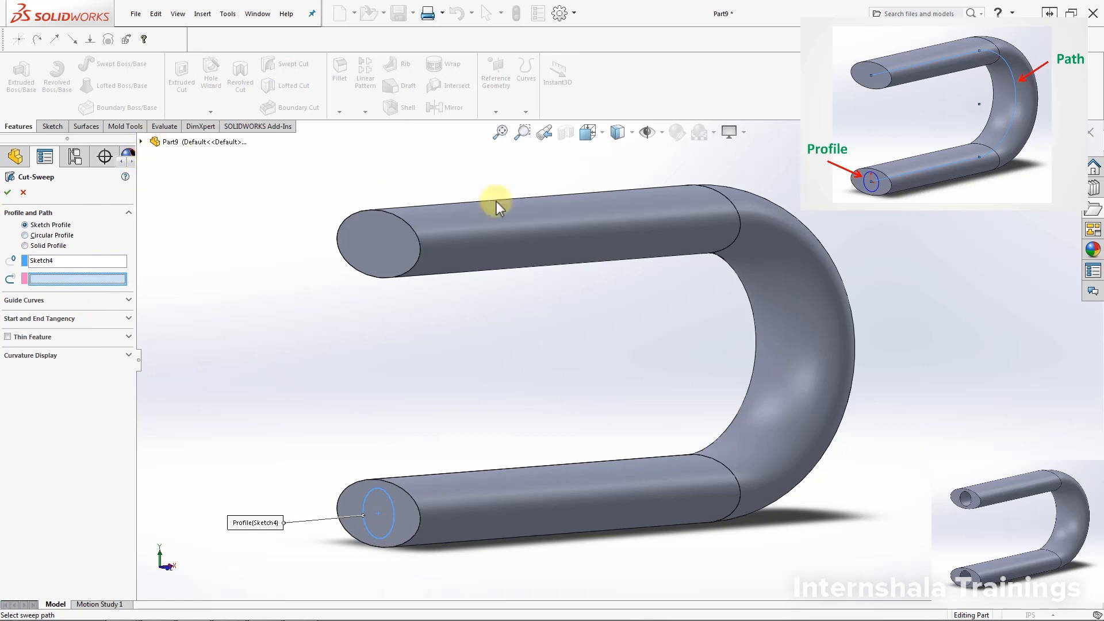
pyautogui.click(140, 142)
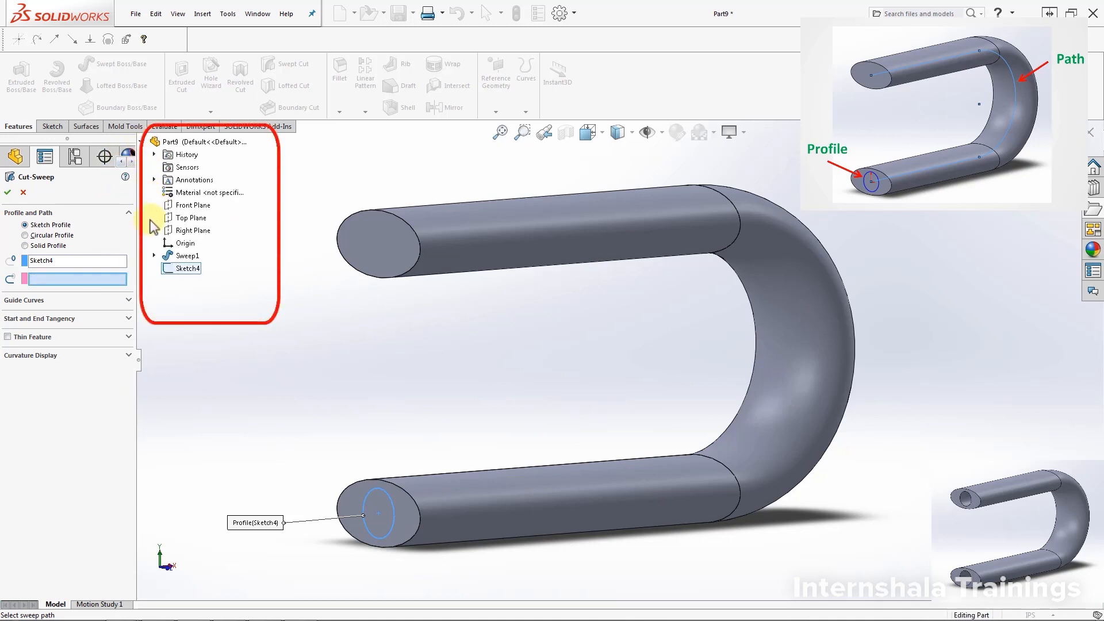
pyautogui.click(154, 256)
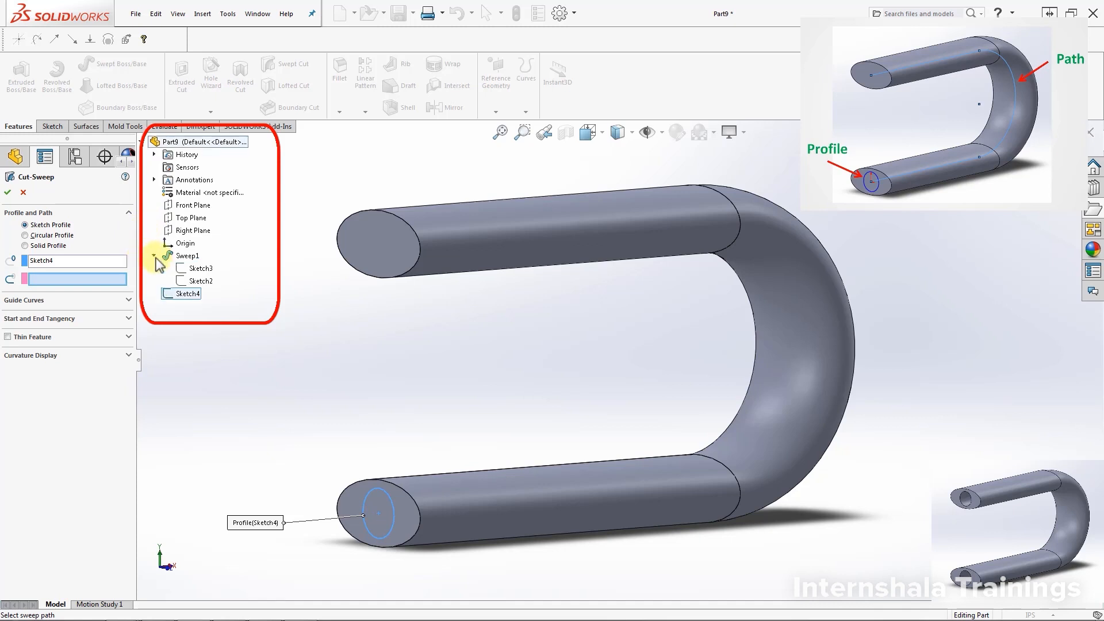
pyautogui.click(201, 281)
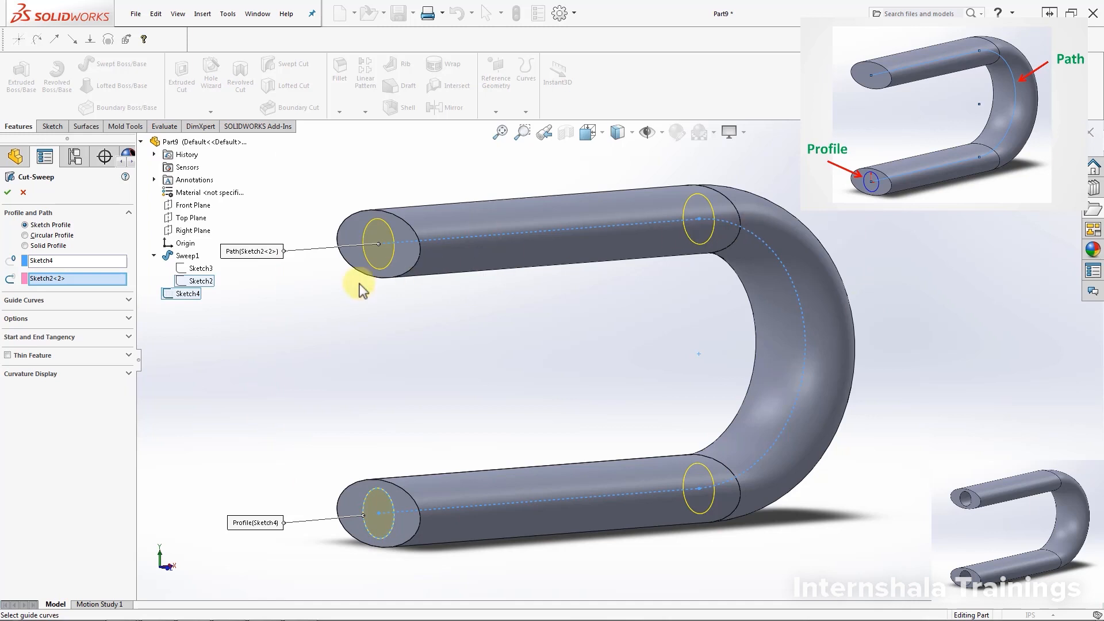
pyautogui.click(9, 195)
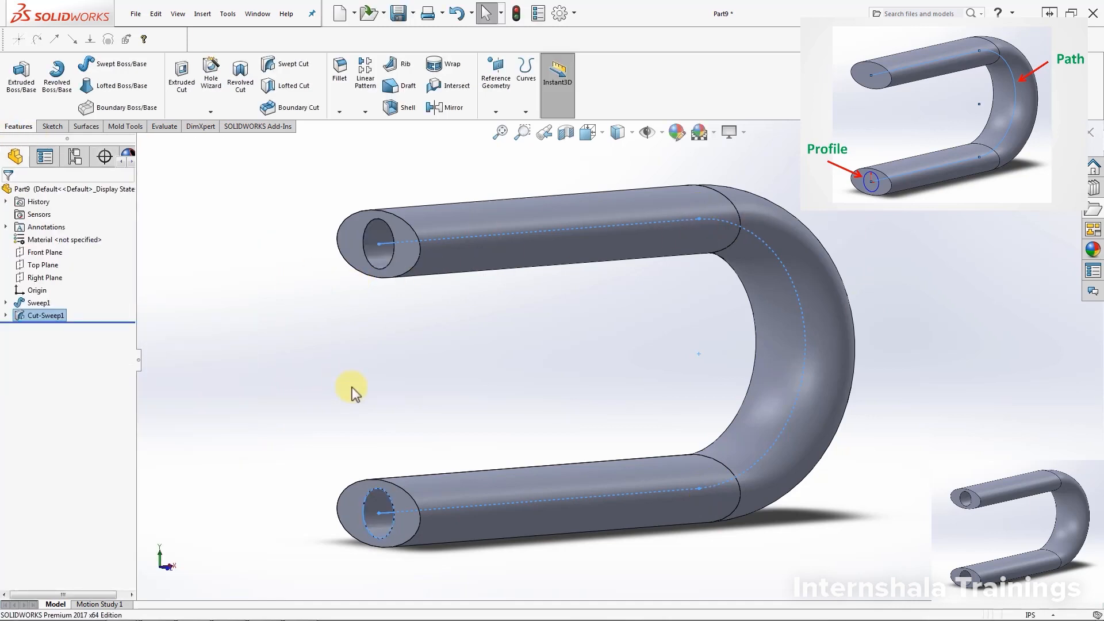
pyautogui.click(352, 388)
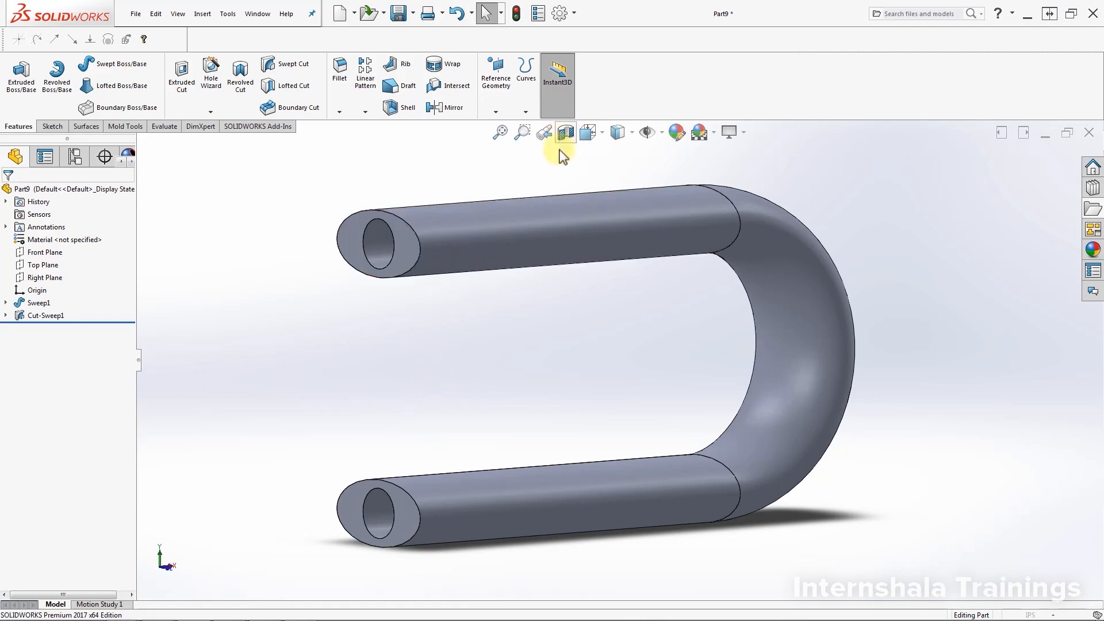
# Apply a planar section view through the Front Plane and examine the hollow interior of the U-shaped bar.
pyautogui.click(566, 133)
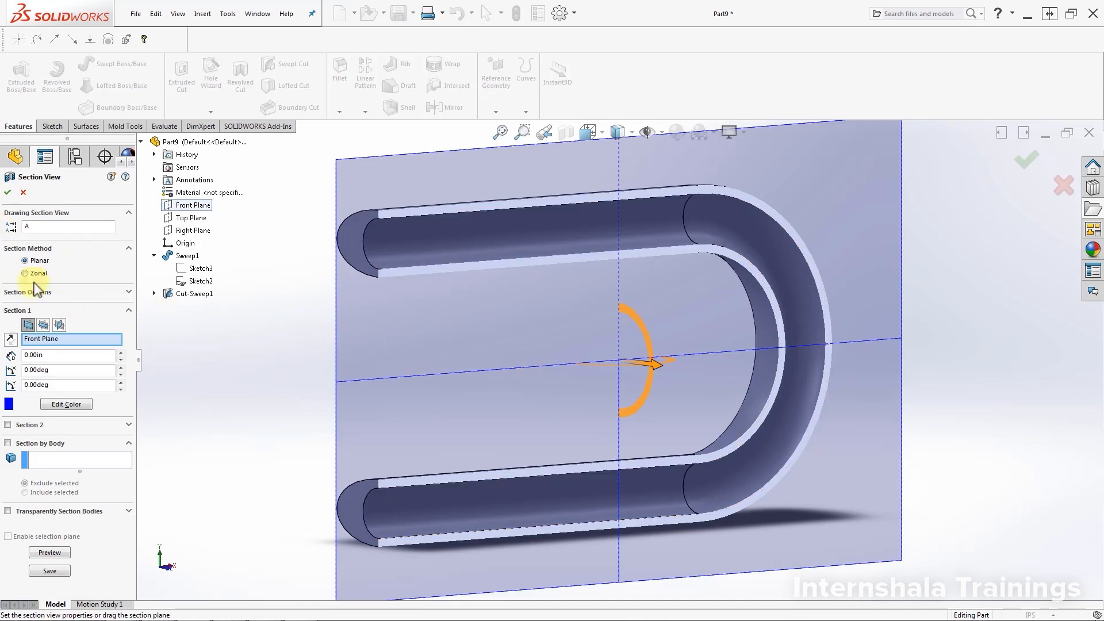
pyautogui.click(8, 193)
pyautogui.moveTo(888, 402); pyautogui.dragTo(785, 442, button='middle')
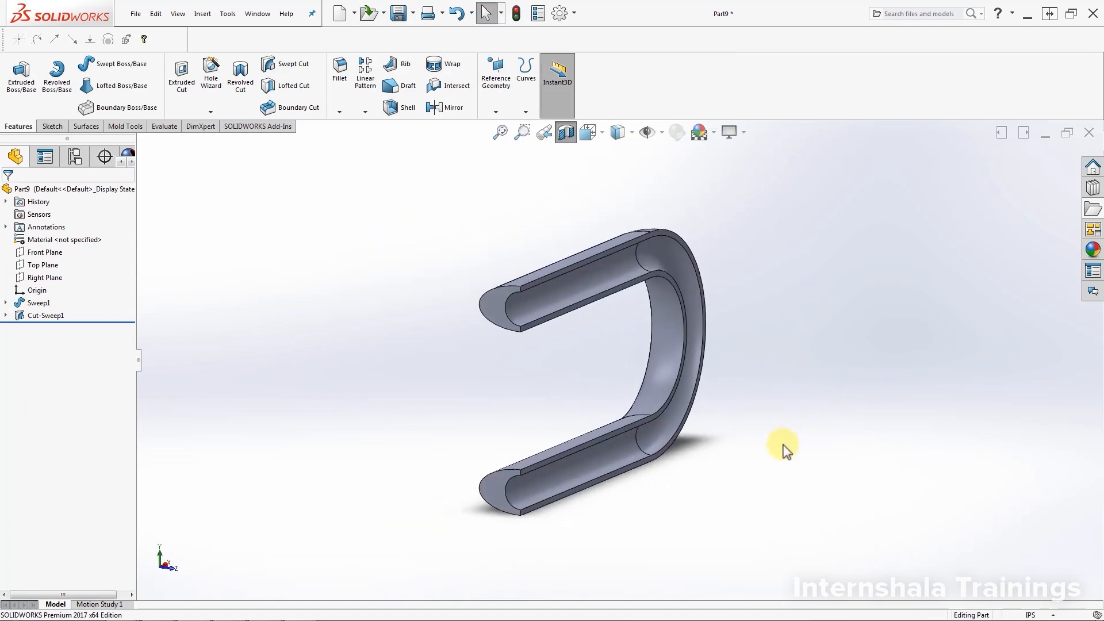